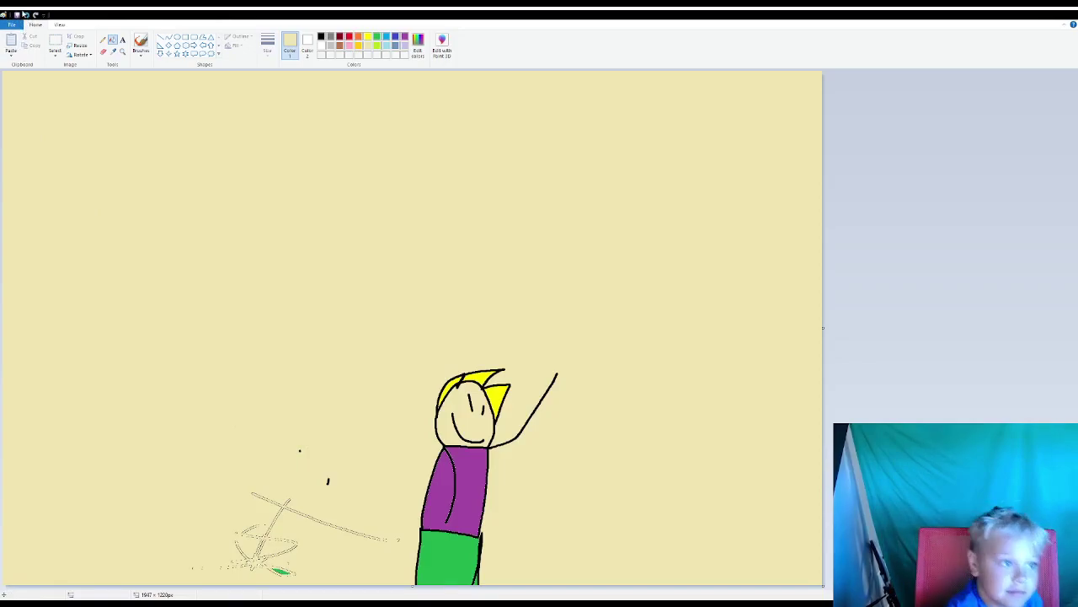
Undo the recent fills back to the figure's and plant's uncoloured black outlines on the green background
click(26, 16)
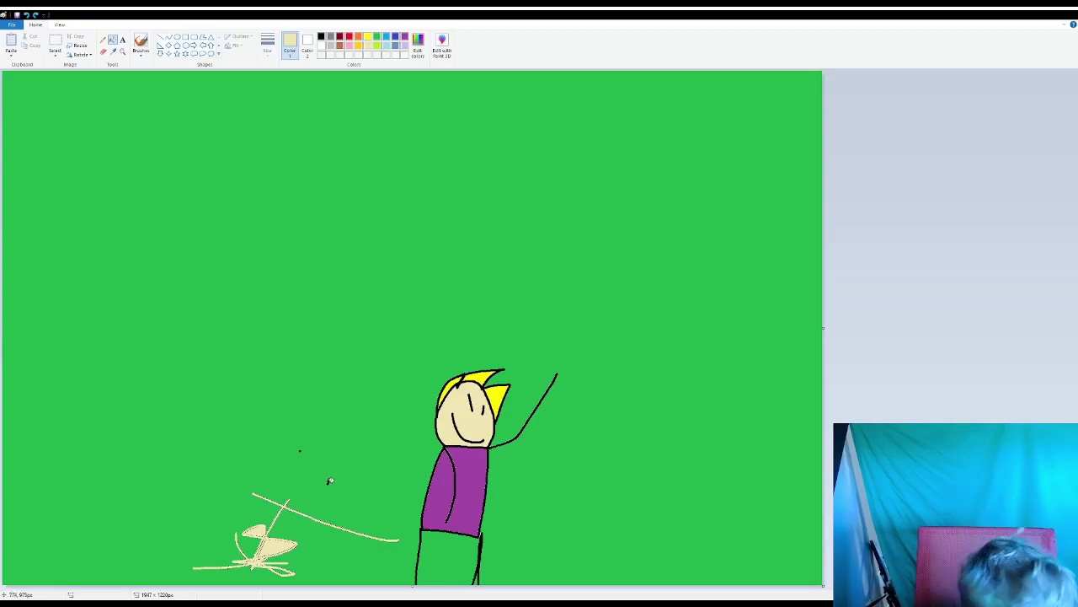
drag(329, 476, 328, 485)
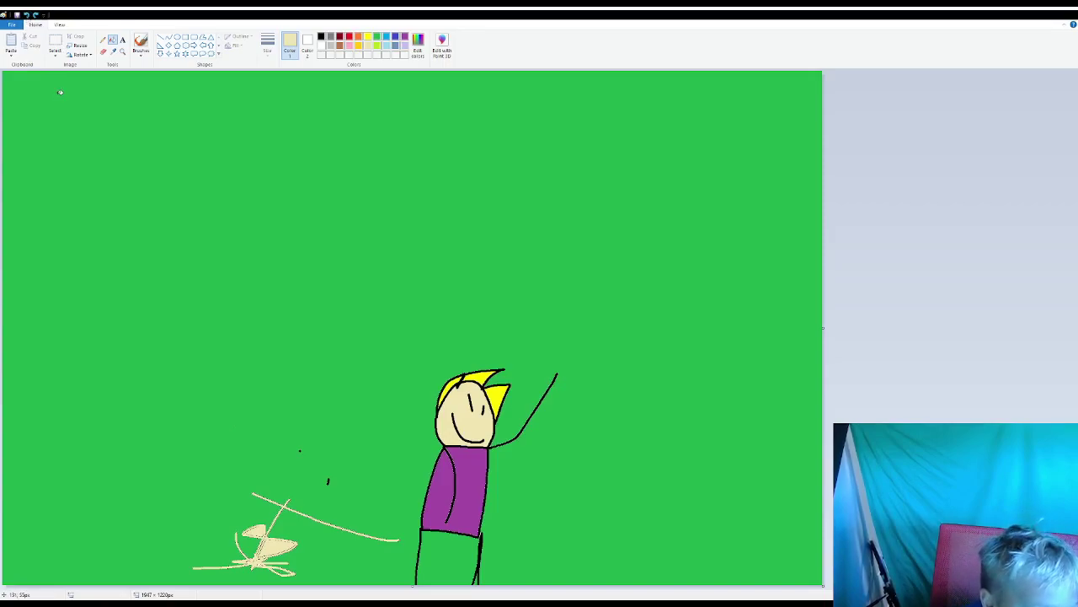
click(29, 15)
click(30, 15)
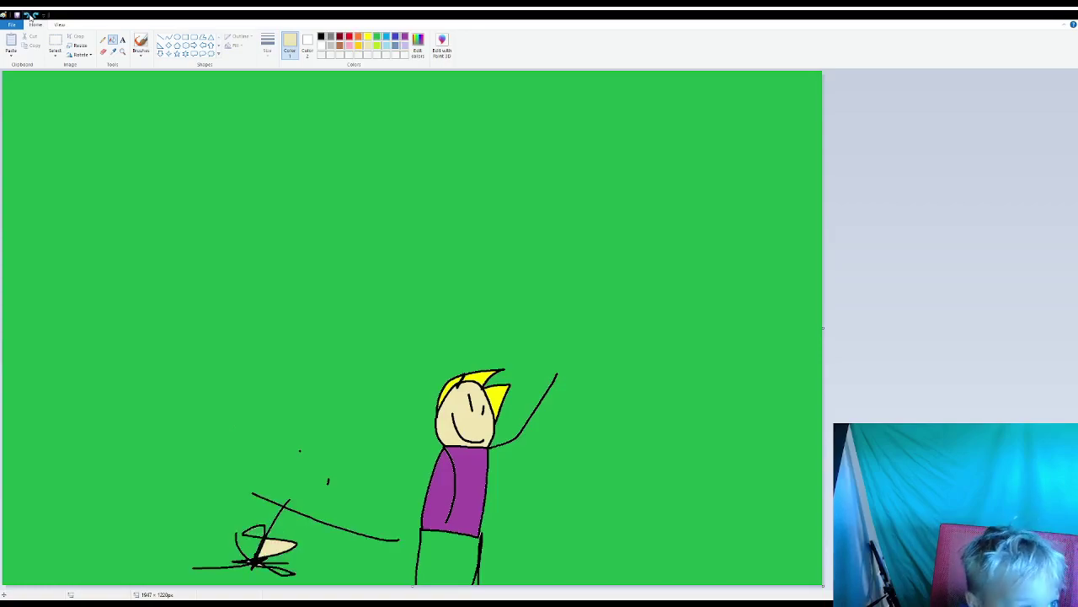
click(29, 15)
click(30, 15)
click(30, 15)
click(29, 15)
click(30, 15)
click(30, 15)
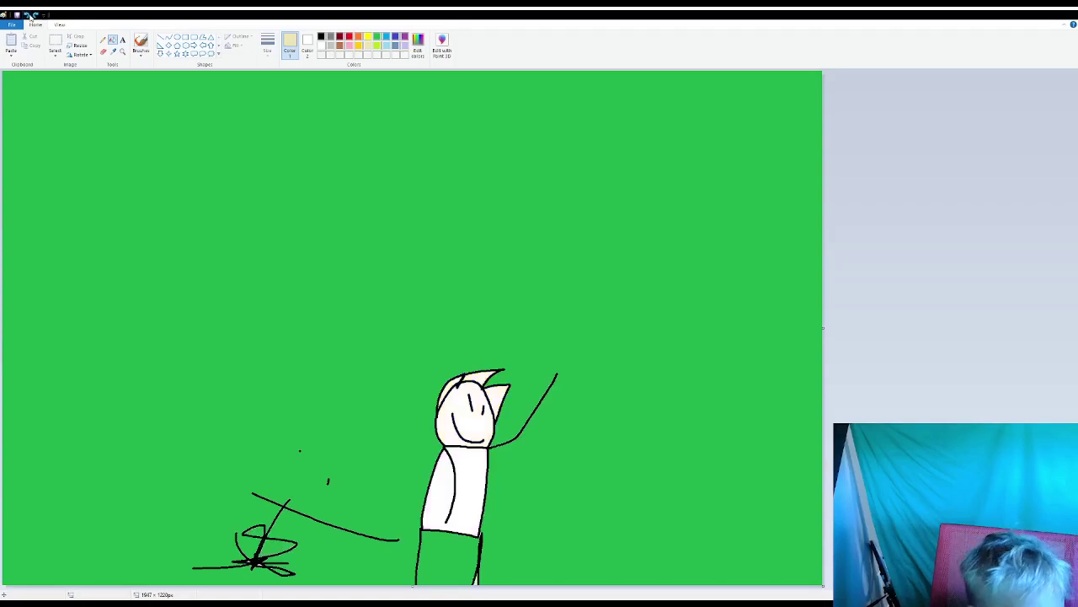
click(30, 15)
click(30, 15)
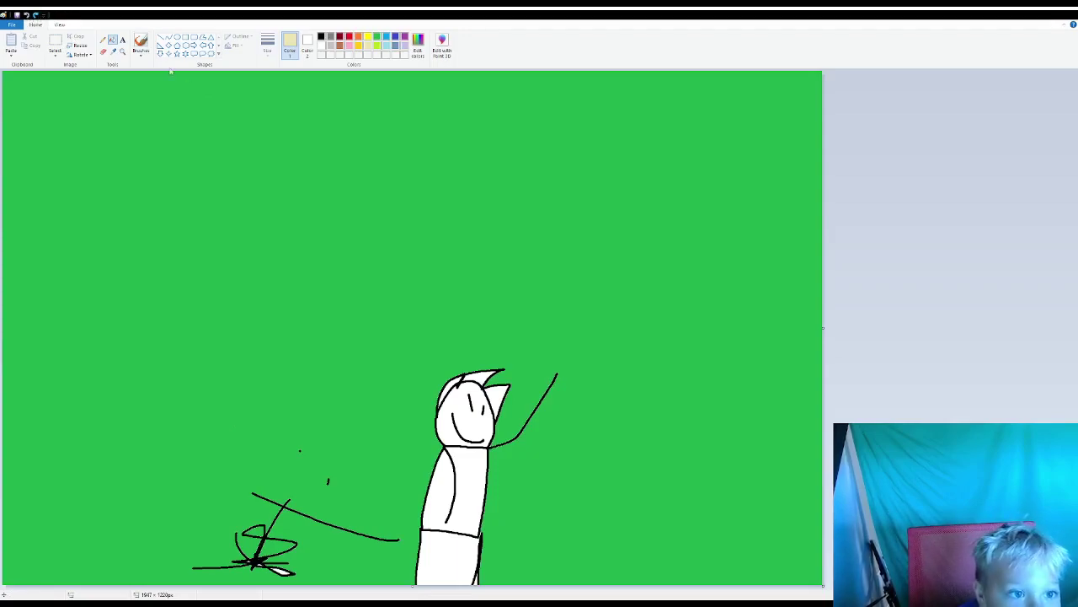
Try beige on the background and the figure's torso, and refill both plus the plant's green areas with white
click(743, 92)
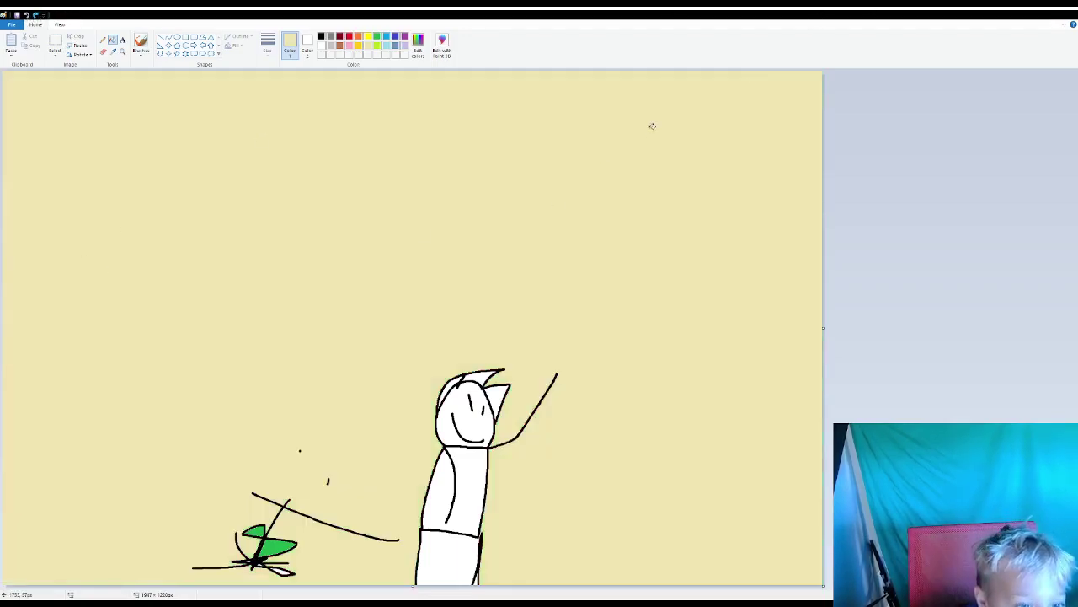
click(440, 475)
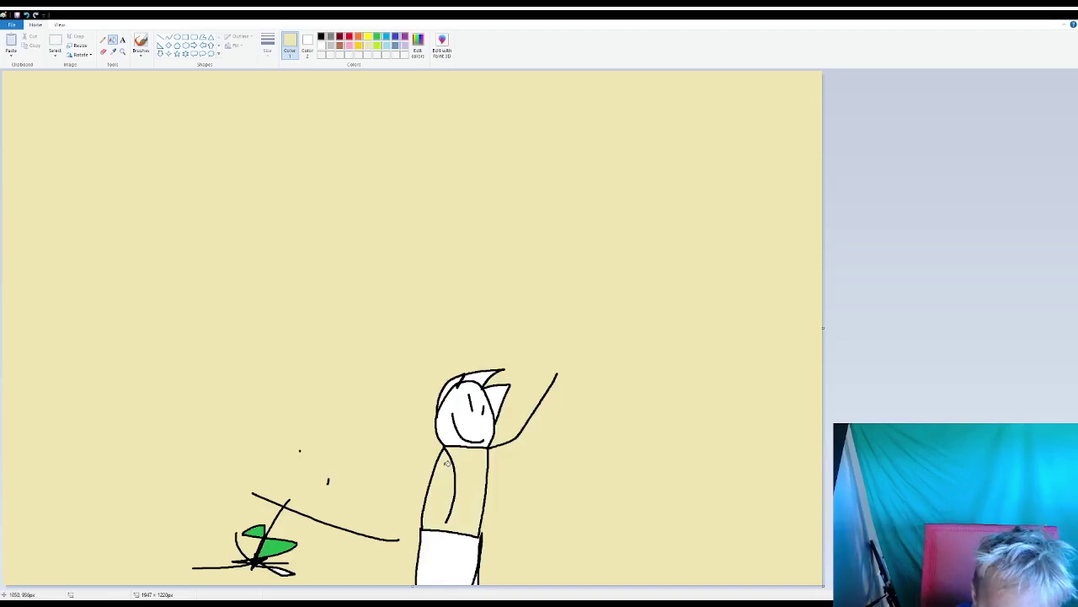
click(321, 46)
click(363, 160)
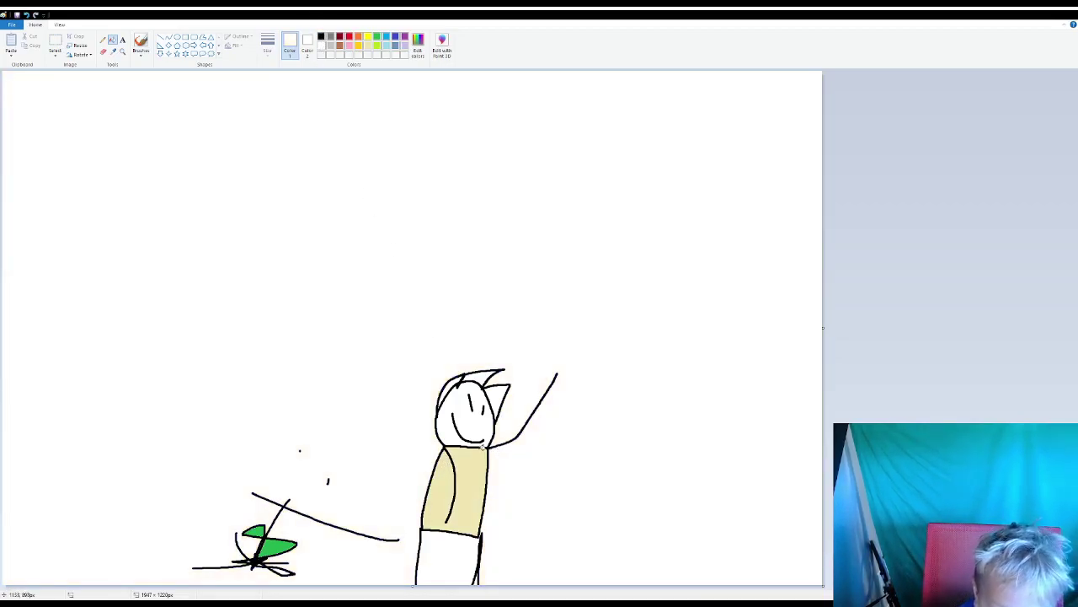
click(484, 449)
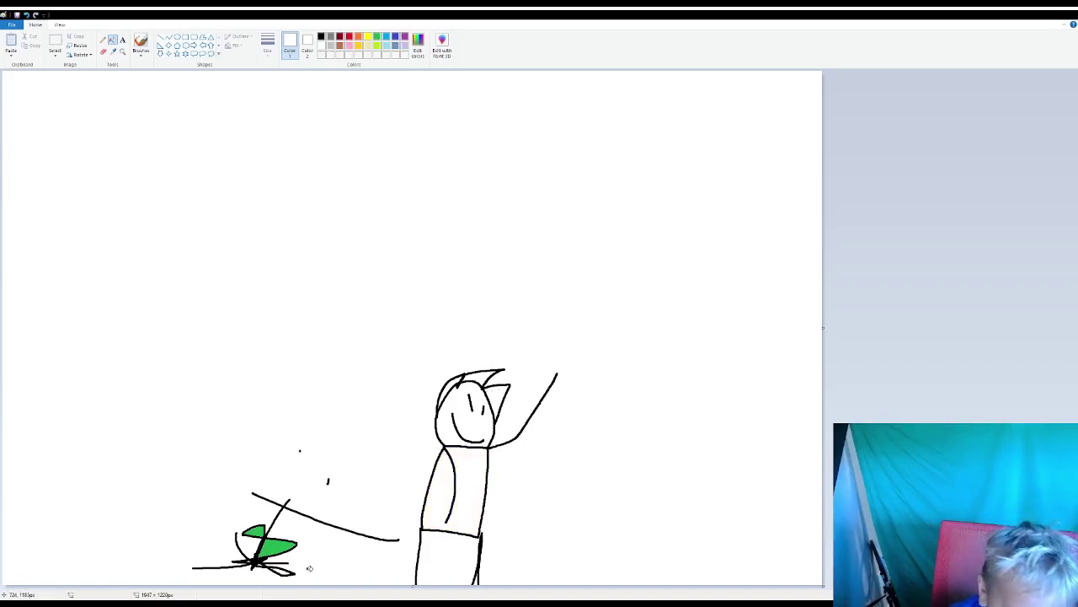
click(272, 550)
click(254, 529)
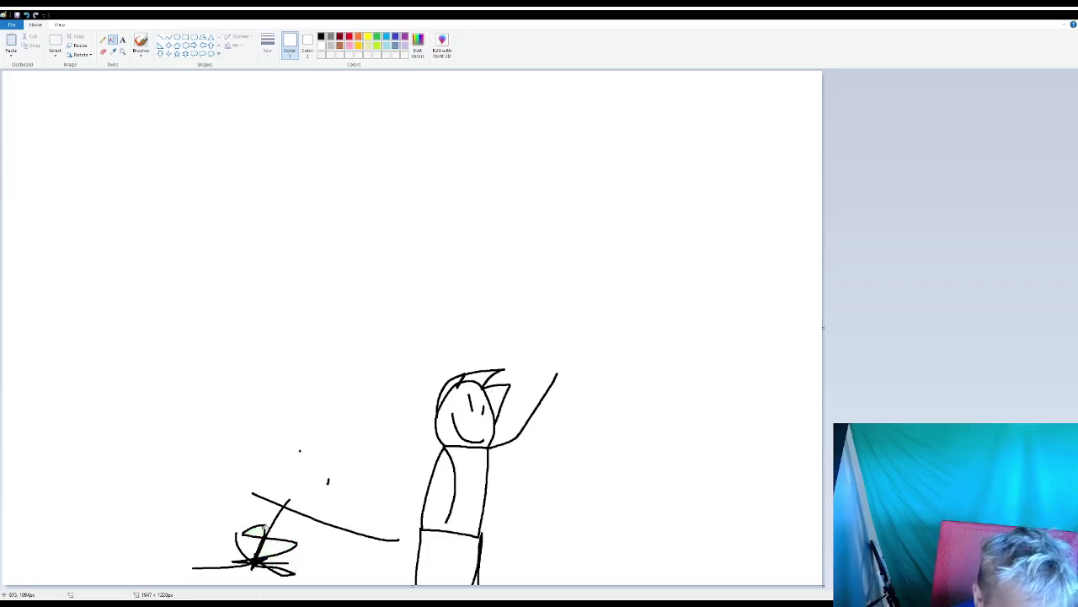
click(287, 503)
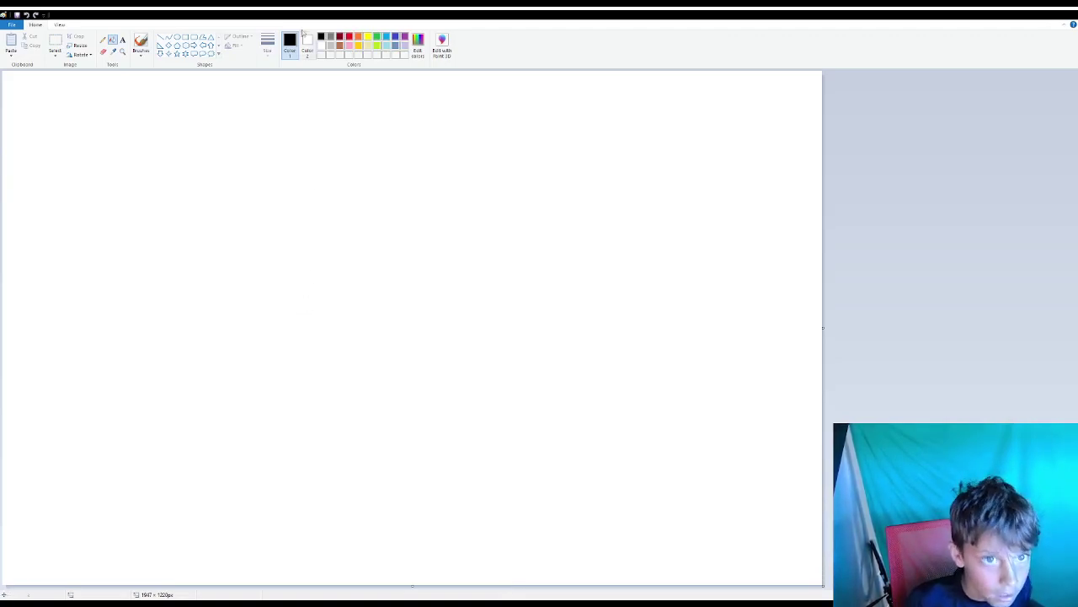
Undo a trial black fill and brush a black outline of a round, open-jawed head with an inner mouth lining
click(310, 151)
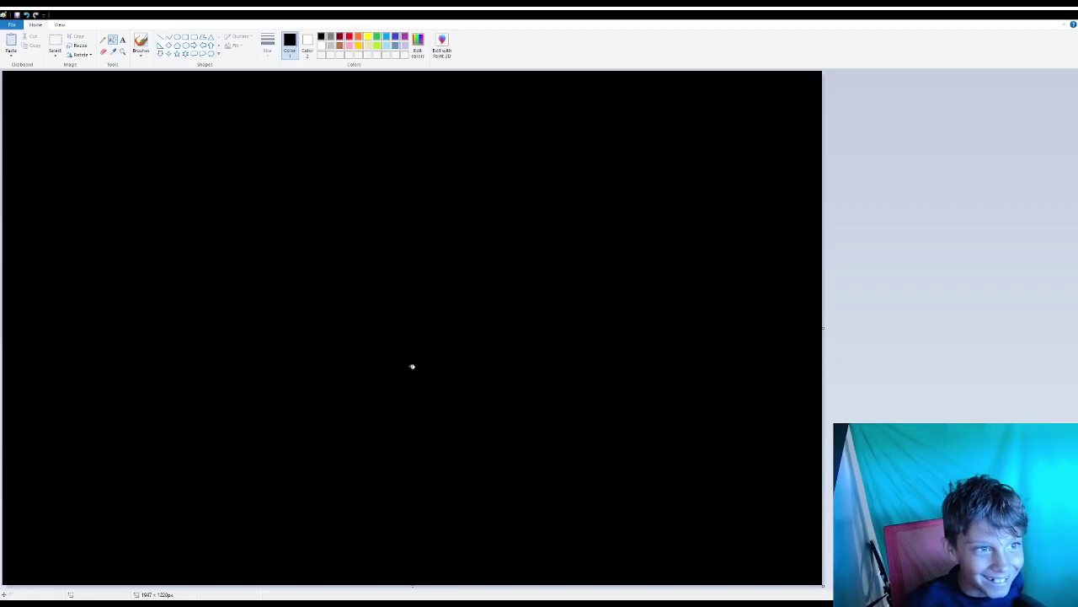
click(25, 15)
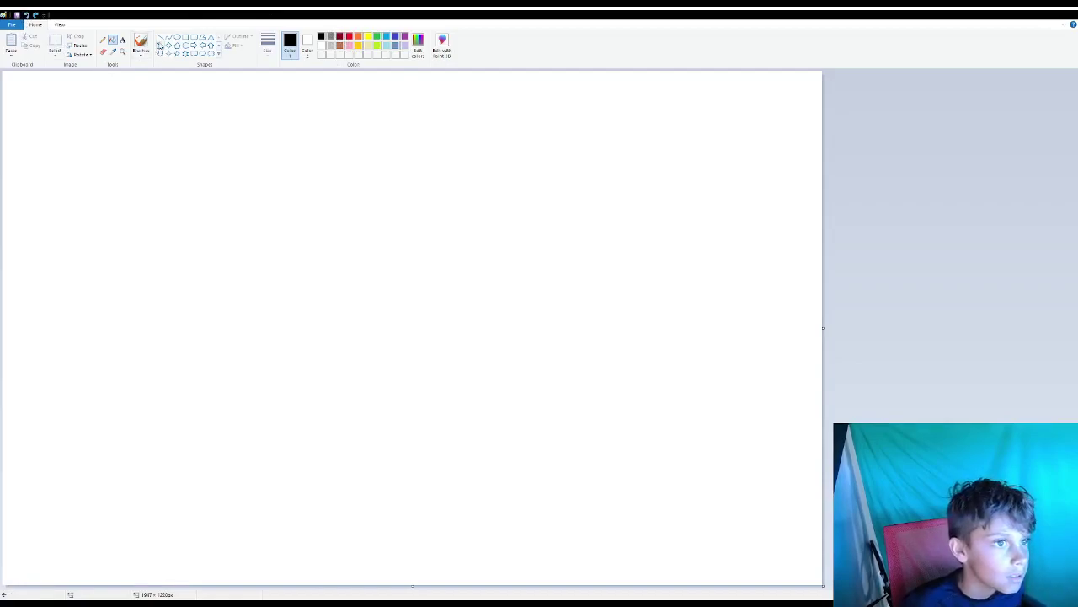
click(143, 47)
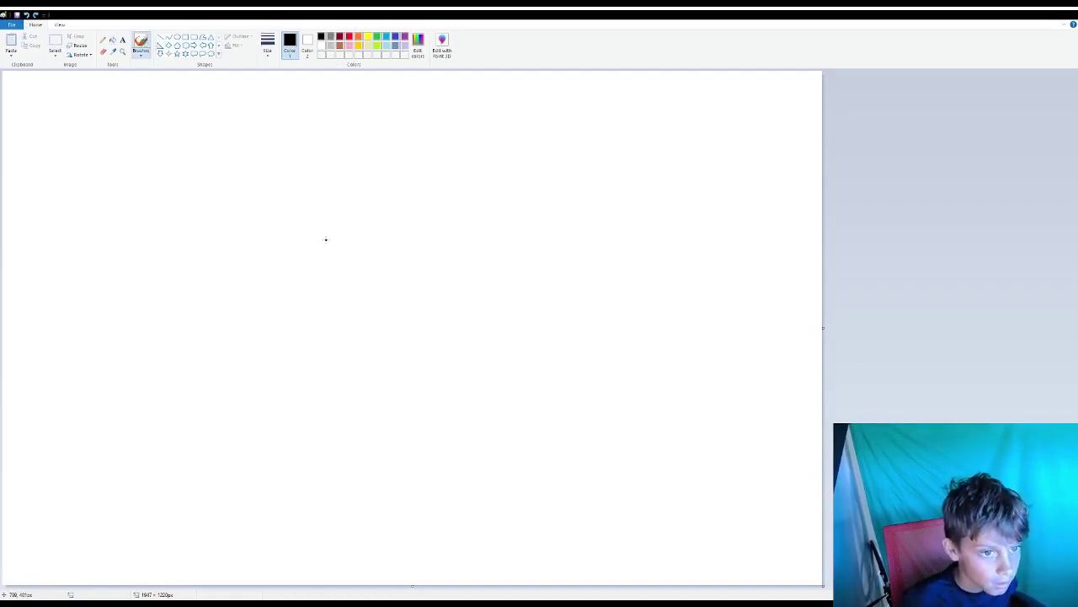
mouse_move(322, 239)
mouse_down()
mouse_move(294, 182)
mouse_move(253, 169)
mouse_move(229, 185)
mouse_move(276, 259)
mouse_move(189, 278)
mouse_move(198, 297)
mouse_move(237, 305)
mouse_move(319, 261)
mouse_move(322, 233)
mouse_up()
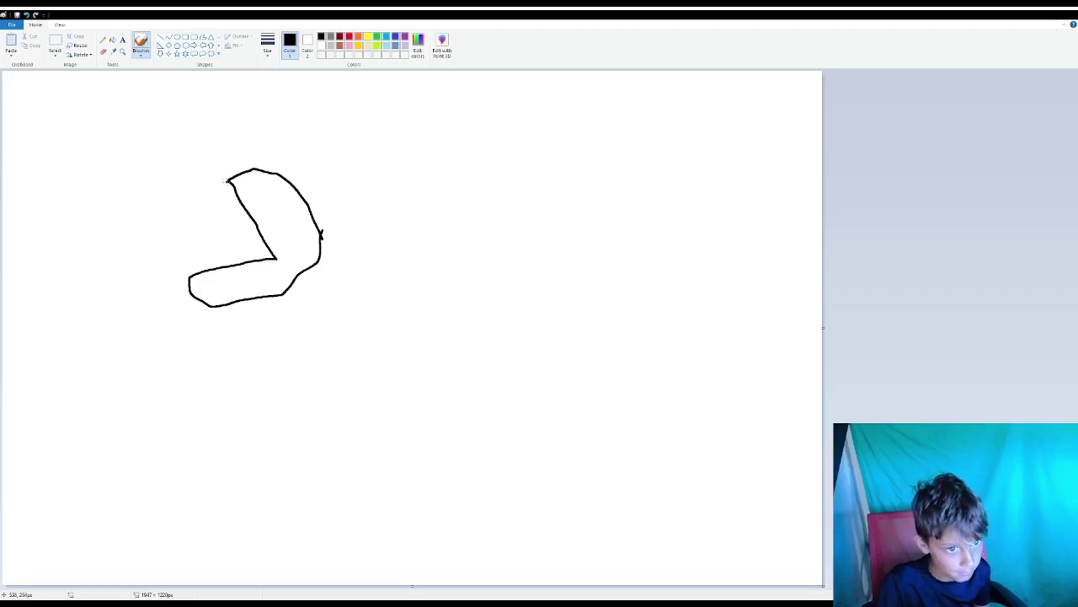
mouse_move(228, 180)
mouse_down()
mouse_move(217, 195)
mouse_move(239, 244)
mouse_move(191, 251)
mouse_move(187, 271)
mouse_up()
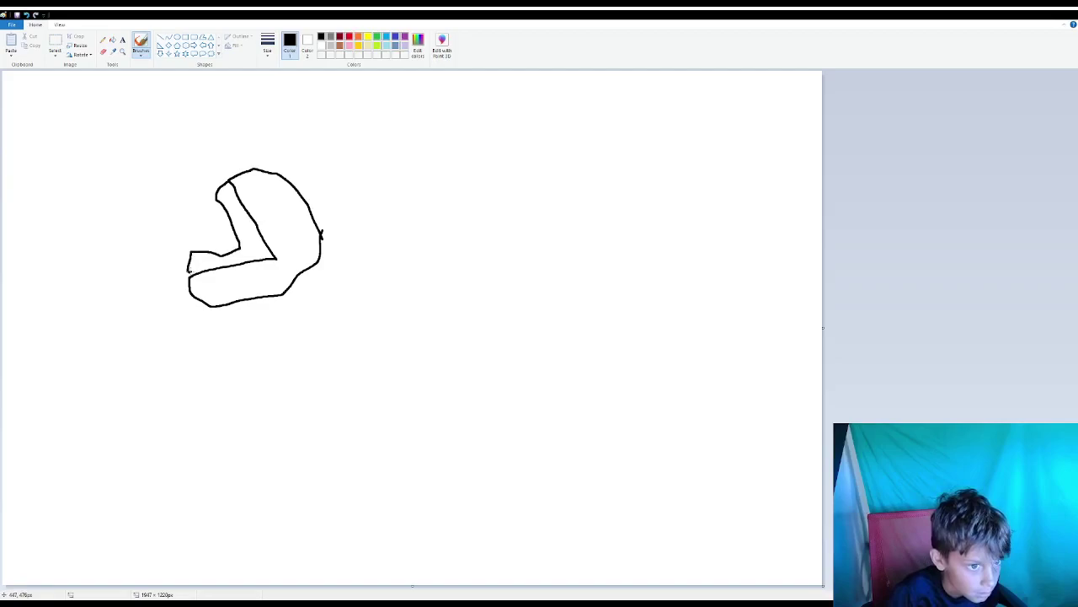
mouse_move(190, 254)
mouse_down()
mouse_move(199, 261)
mouse_move(217, 226)
mouse_move(230, 231)
mouse_move(217, 197)
mouse_move(205, 202)
mouse_up()
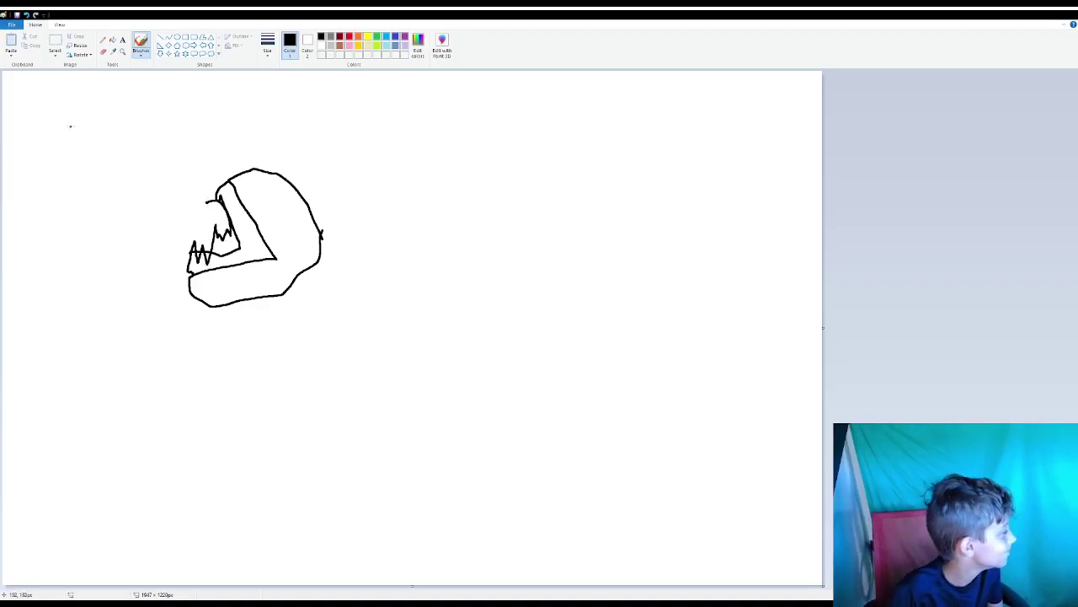
click(28, 15)
click(27, 15)
click(27, 15)
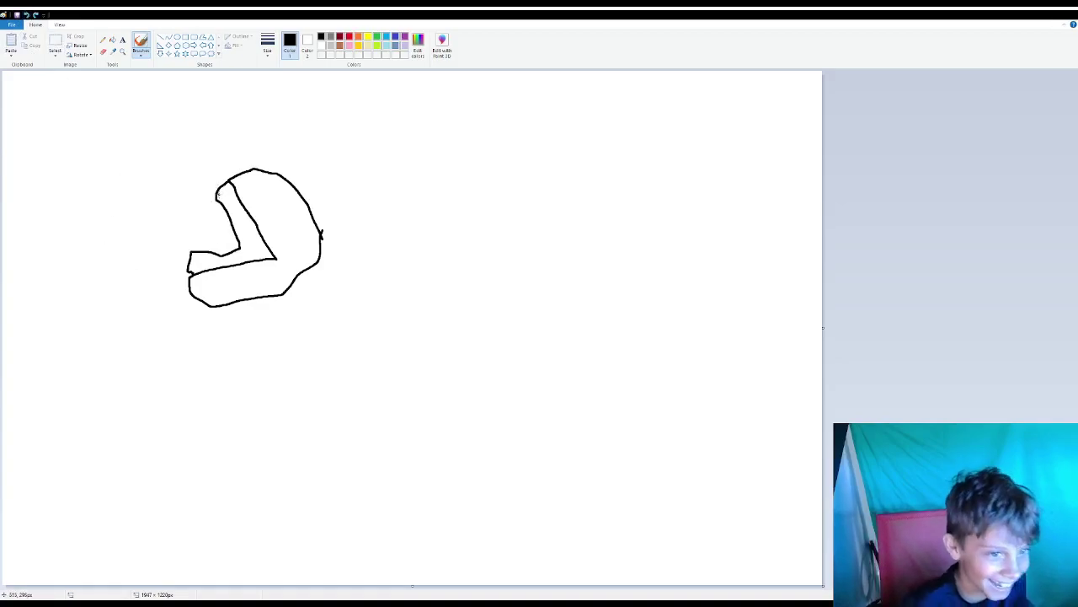
Brush jagged teeth along the inside of the open mouth and a large rounded spot on the upper head
mouse_move(215, 199)
mouse_down()
mouse_move(225, 224)
mouse_move(191, 252)
mouse_up()
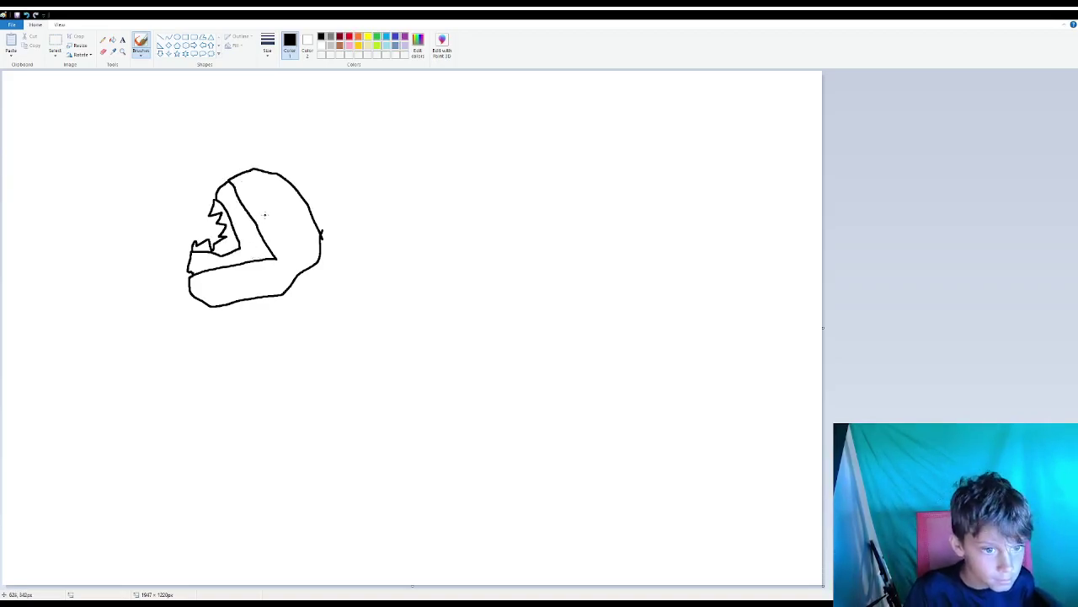
mouse_move(271, 205)
mouse_down()
mouse_move(295, 214)
mouse_move(275, 236)
mouse_move(263, 211)
mouse_move(271, 207)
mouse_up()
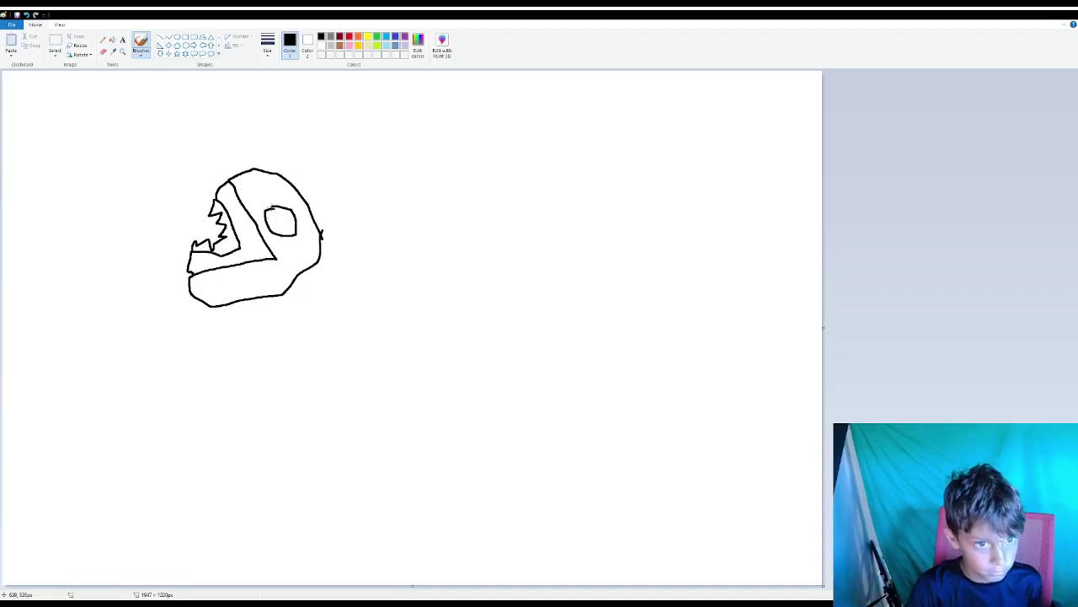
mouse_move(256, 278)
mouse_down()
mouse_move(258, 288)
mouse_move(244, 291)
mouse_move(252, 279)
mouse_up()
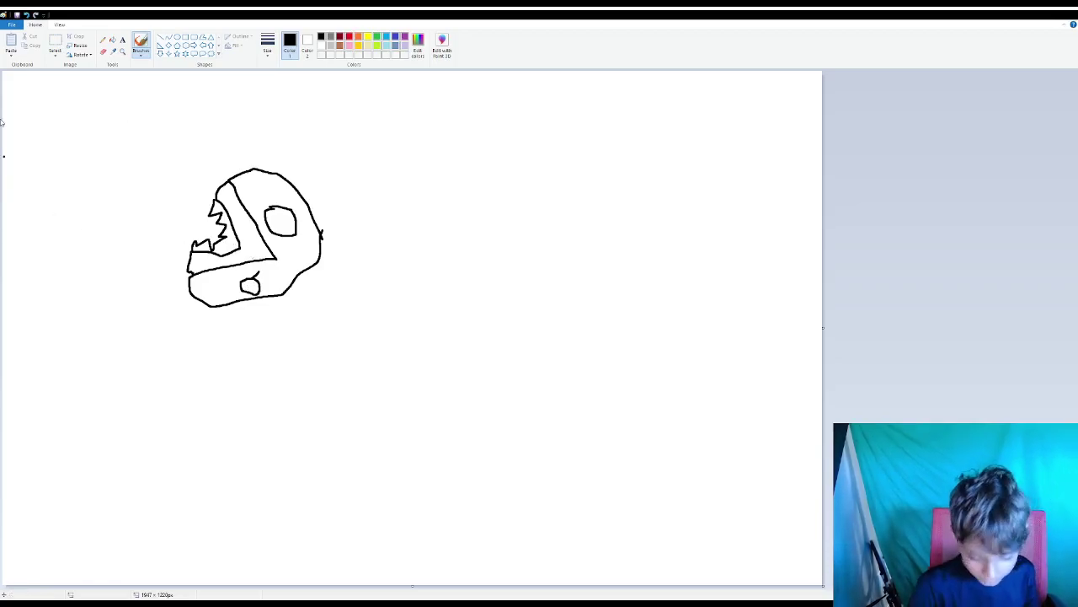
click(27, 14)
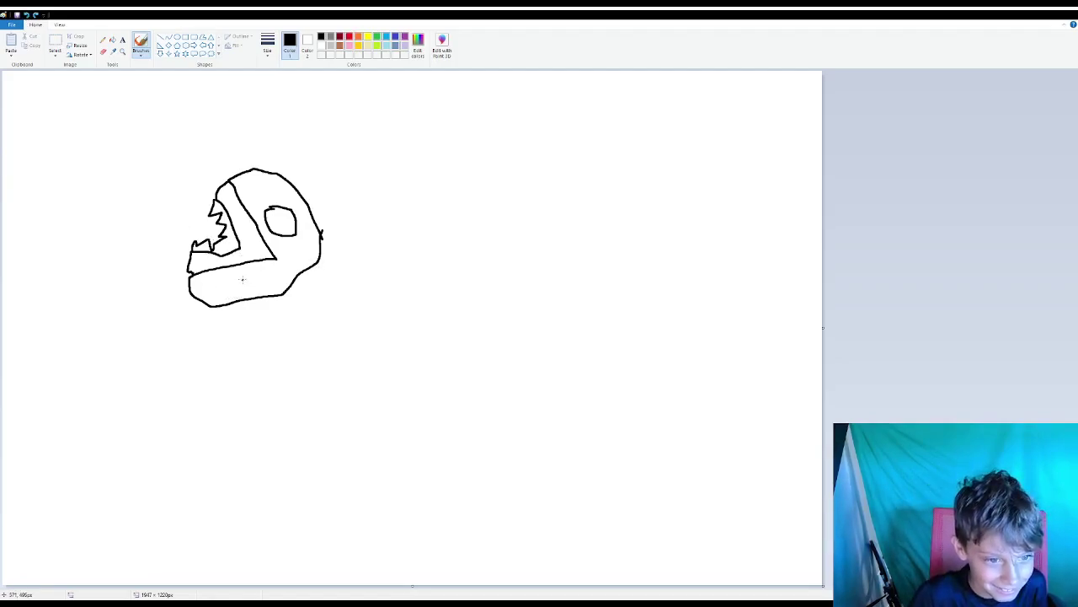
mouse_move(241, 279)
mouse_down()
mouse_move(264, 302)
mouse_move(237, 290)
mouse_move(251, 278)
mouse_up()
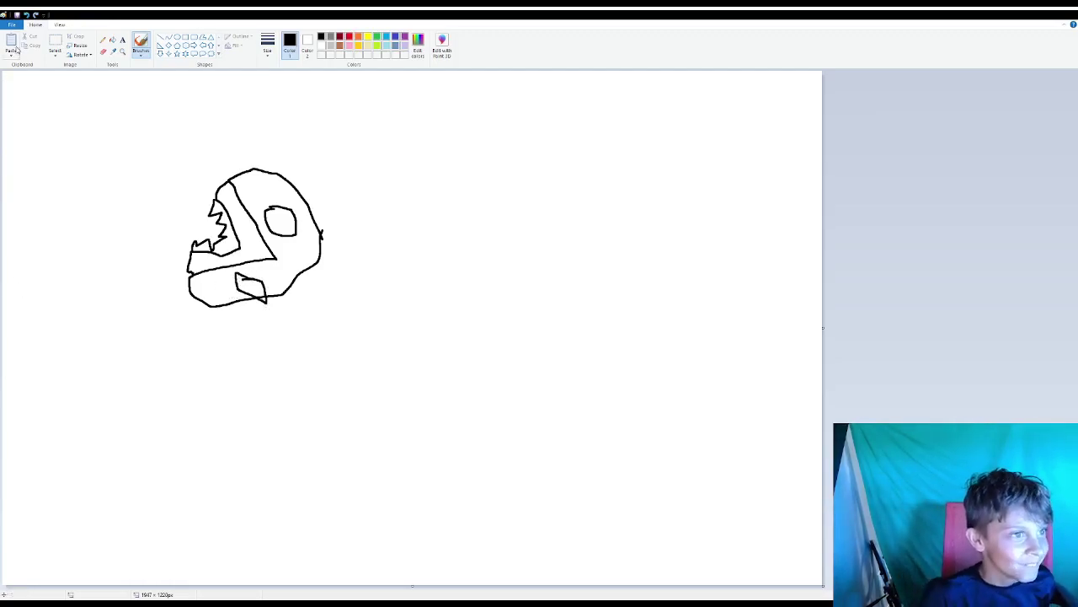
click(26, 15)
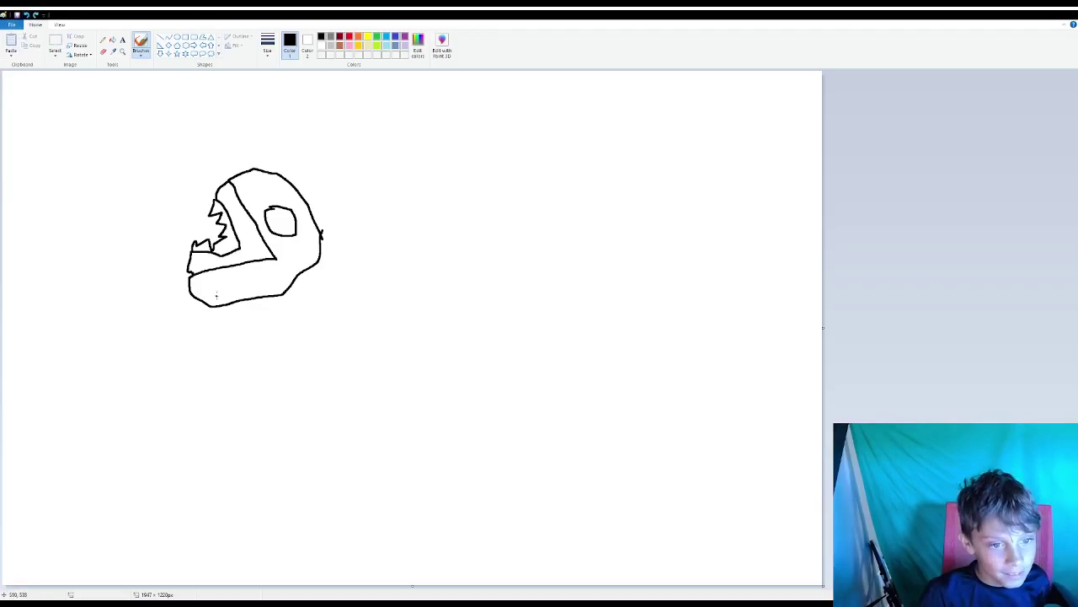
mouse_move(240, 274)
mouse_down()
mouse_move(274, 296)
mouse_move(237, 277)
mouse_up()
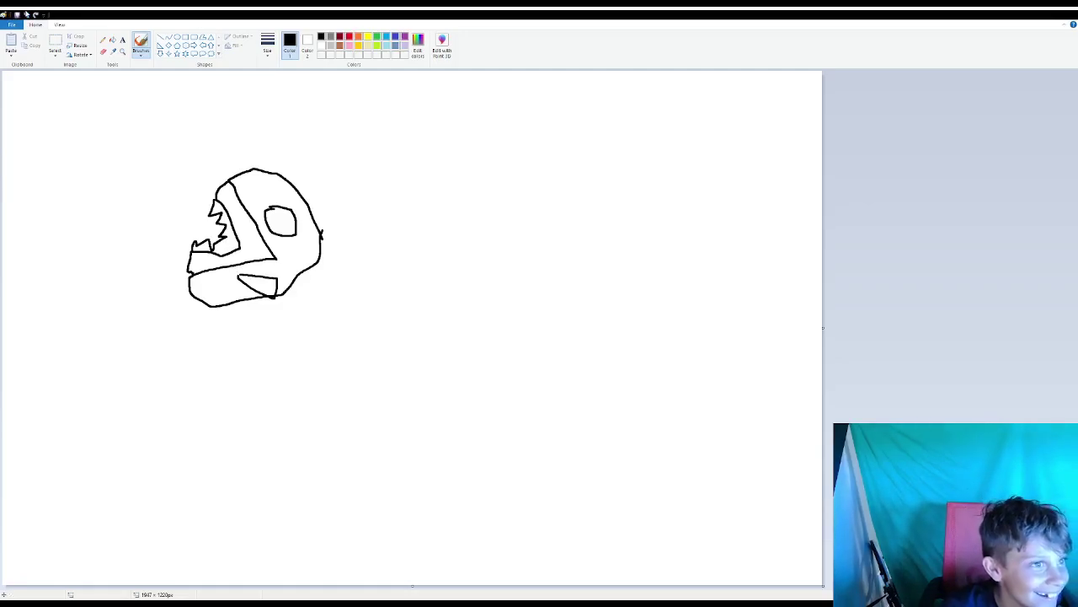
click(25, 15)
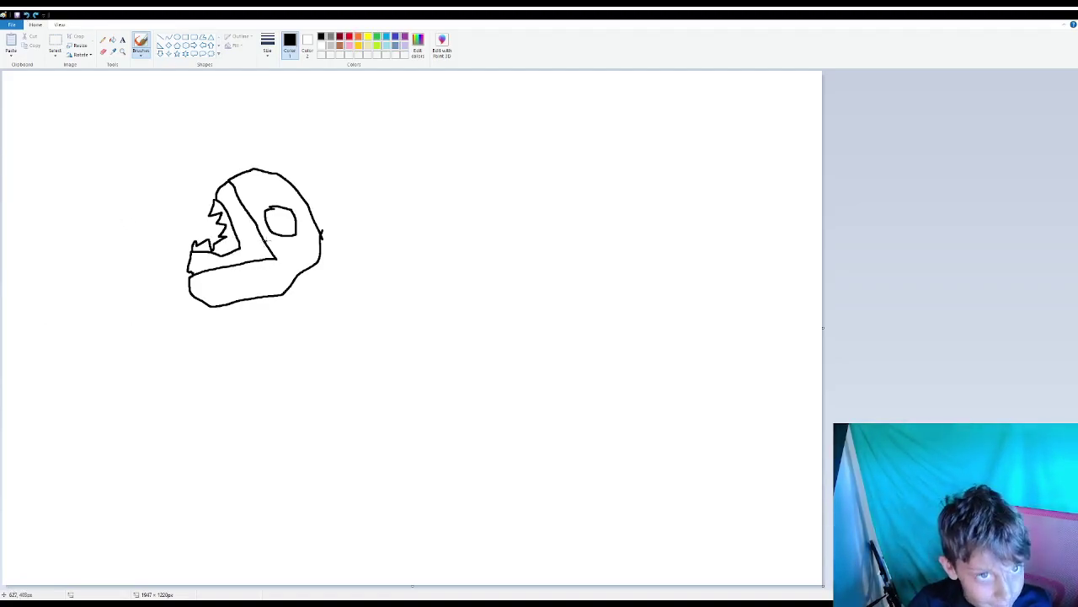
mouse_move(253, 270)
mouse_down()
mouse_move(271, 265)
mouse_move(274, 282)
mouse_move(249, 285)
mouse_move(249, 264)
mouse_move(255, 272)
mouse_move(263, 260)
mouse_up()
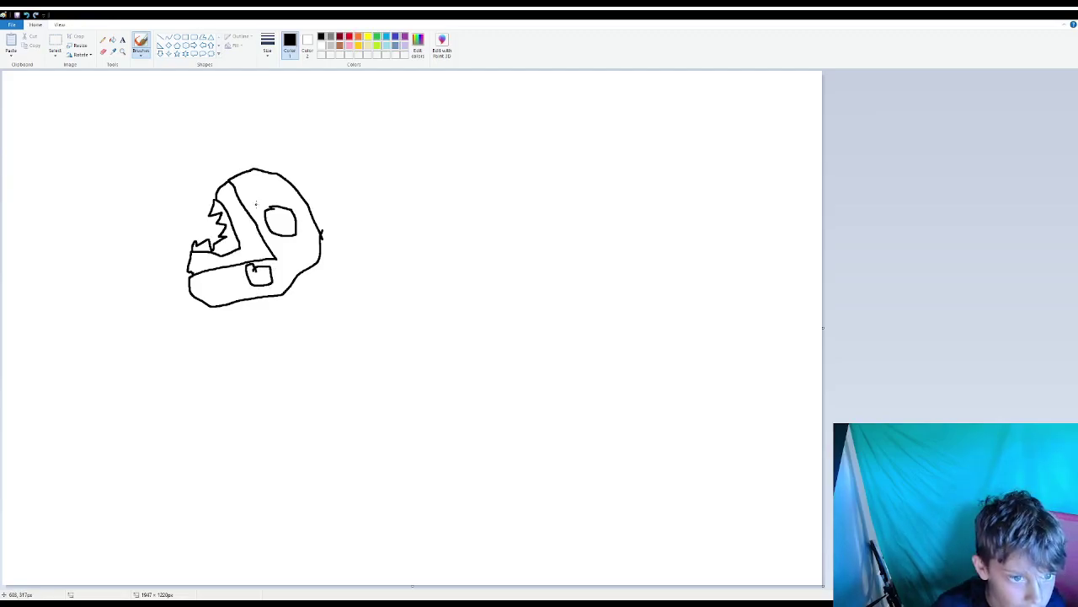
mouse_move(255, 199)
mouse_down()
mouse_move(257, 175)
mouse_move(267, 199)
mouse_up()
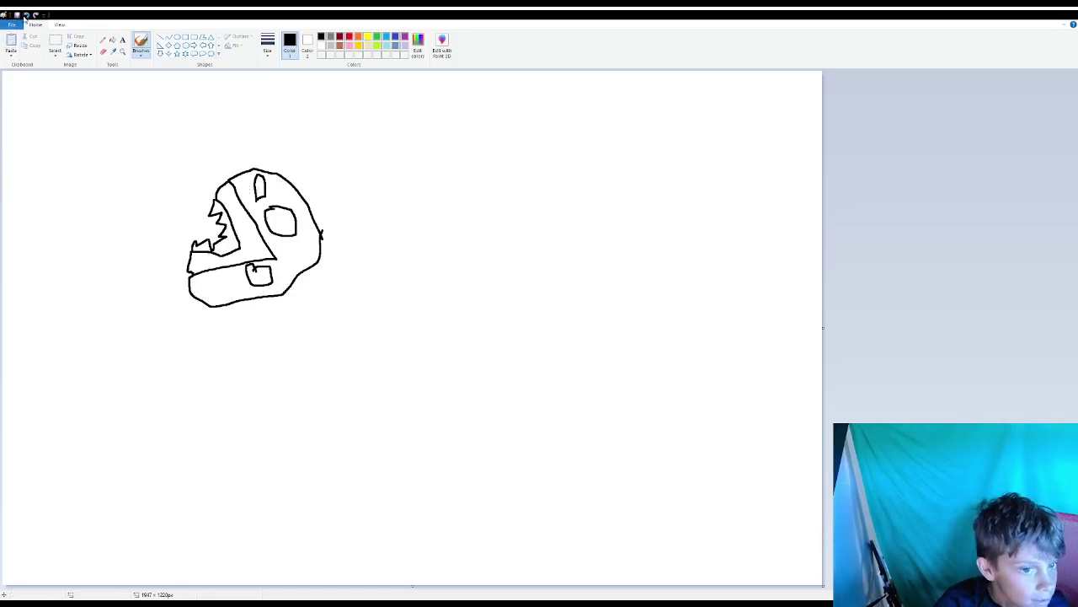
click(26, 16)
click(26, 17)
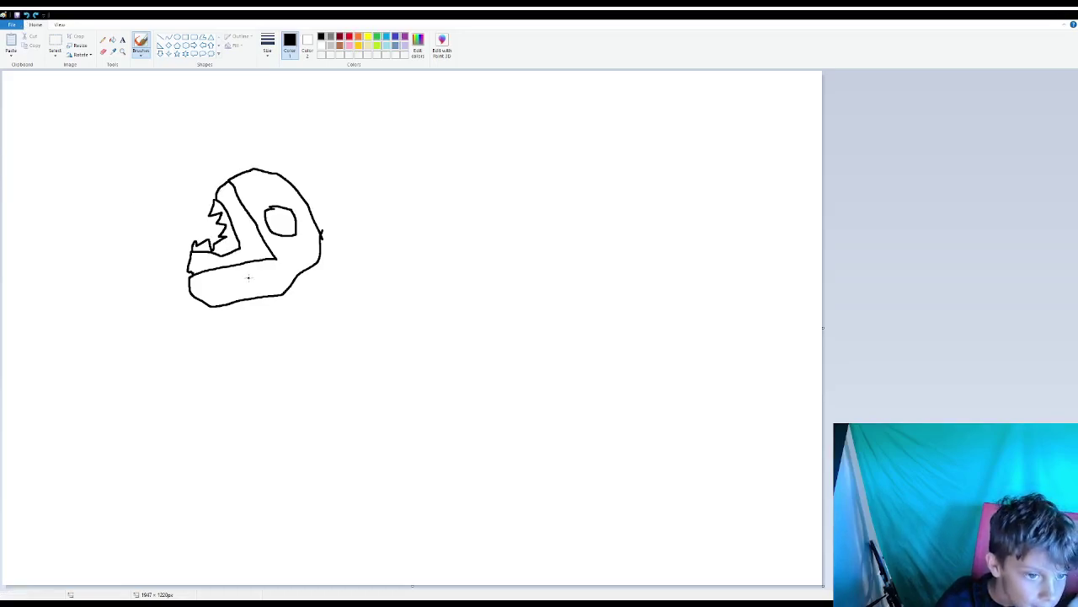
Draw a circle on the lower jaw and an ellipse about 42 × 32 px above the head's large spot
click(179, 39)
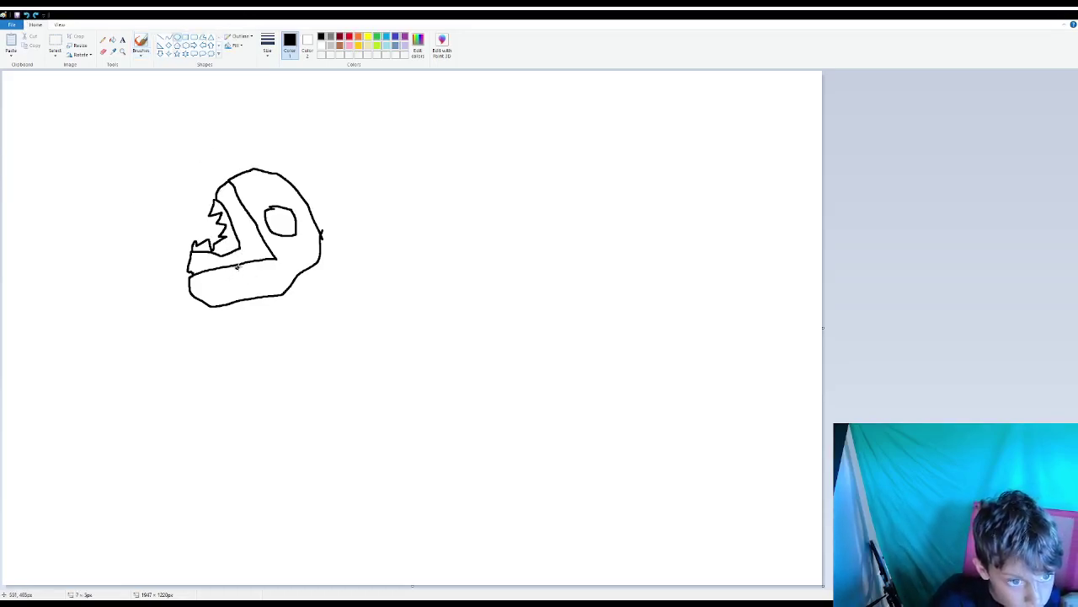
drag(235, 268, 262, 295)
click(262, 189)
mouse_move(263, 189)
mouse_down()
mouse_move(249, 204)
mouse_move(266, 194)
mouse_move(253, 199)
mouse_move(274, 203)
mouse_move(261, 197)
mouse_move(271, 192)
mouse_up()
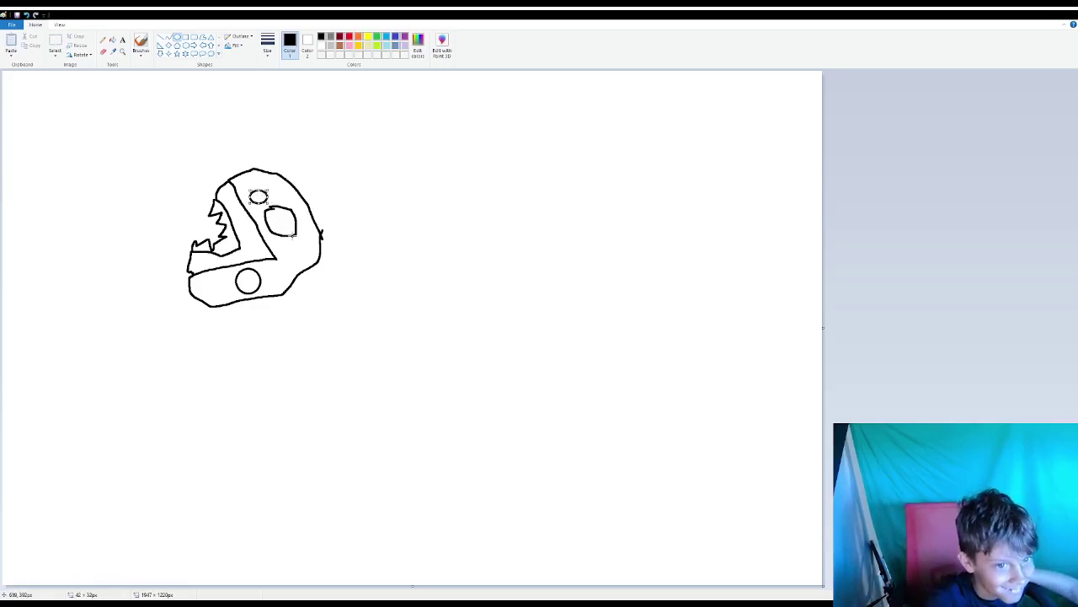
click(293, 247)
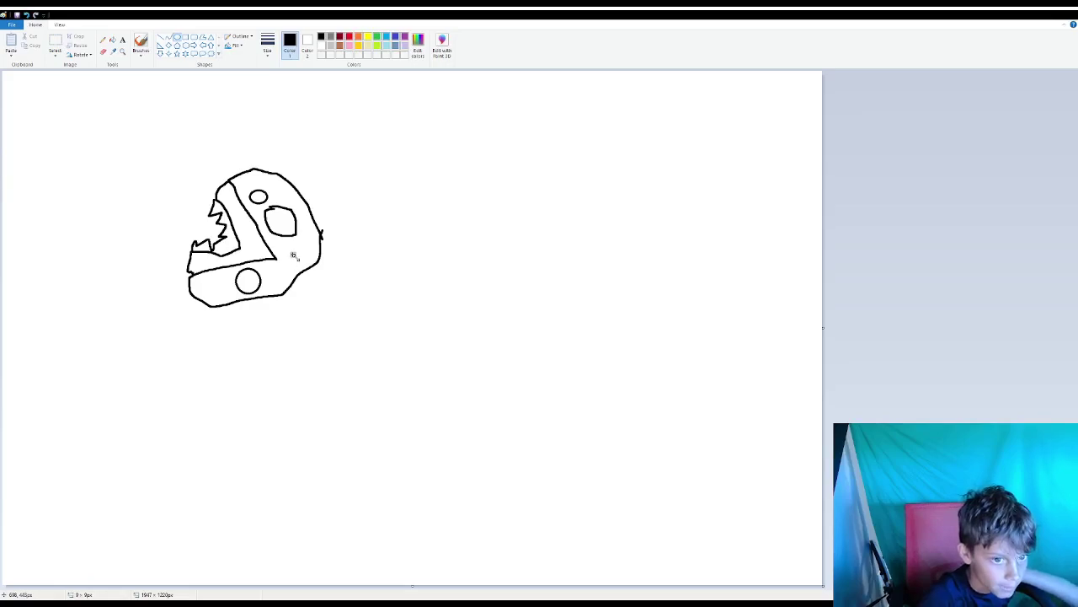
Add a small circle below the head's large spot and another about 40 px wide behind the lower jaw's circle
drag(298, 253, 289, 256)
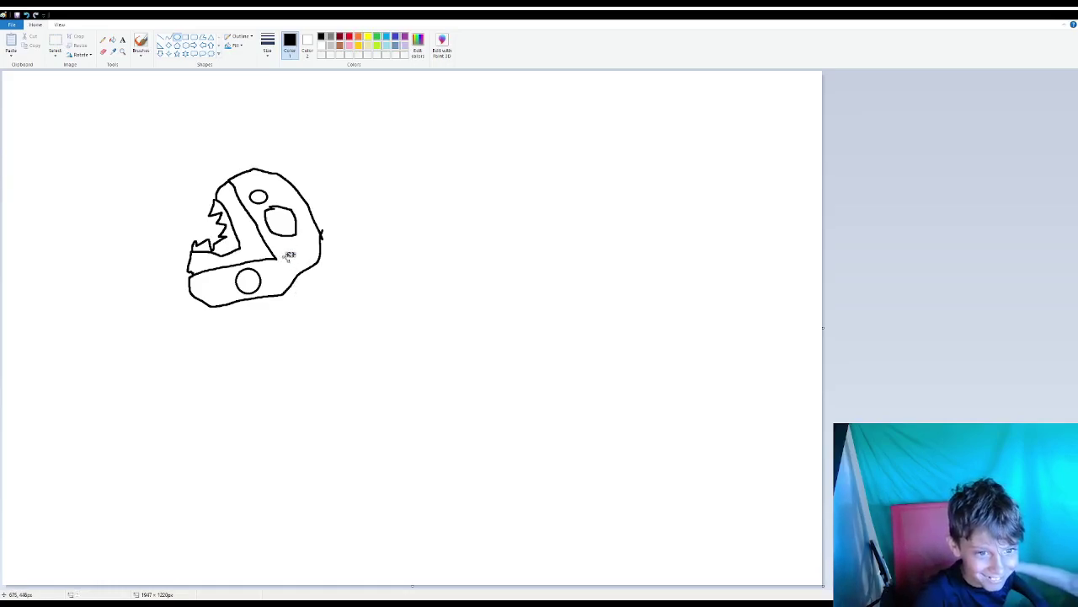
mouse_move(281, 252)
mouse_down()
mouse_move(266, 248)
mouse_move(282, 241)
mouse_up()
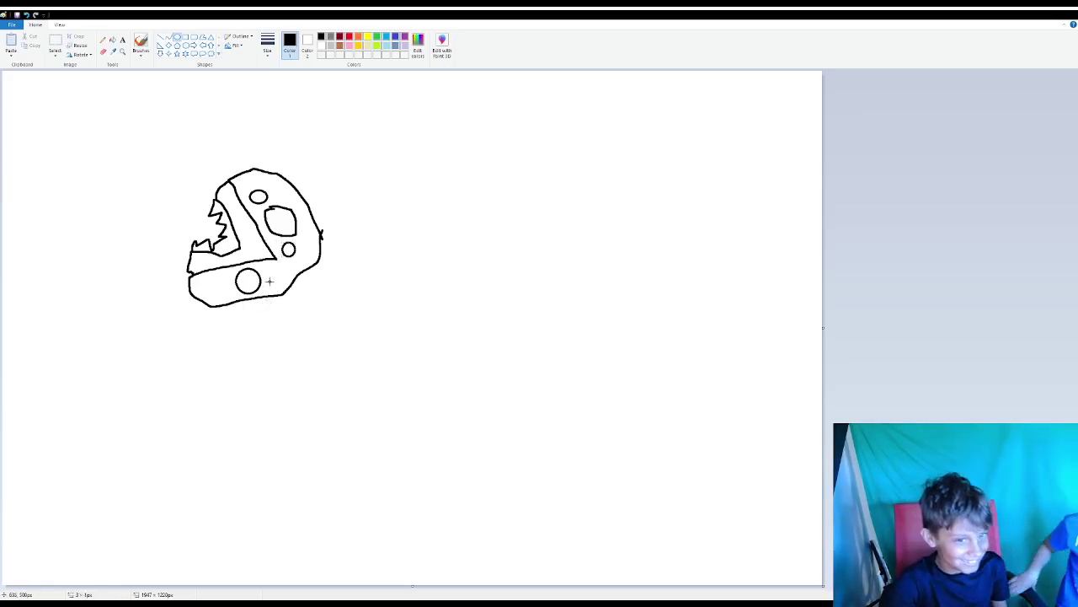
mouse_move(267, 271)
mouse_down()
mouse_move(283, 285)
mouse_move(288, 266)
mouse_up()
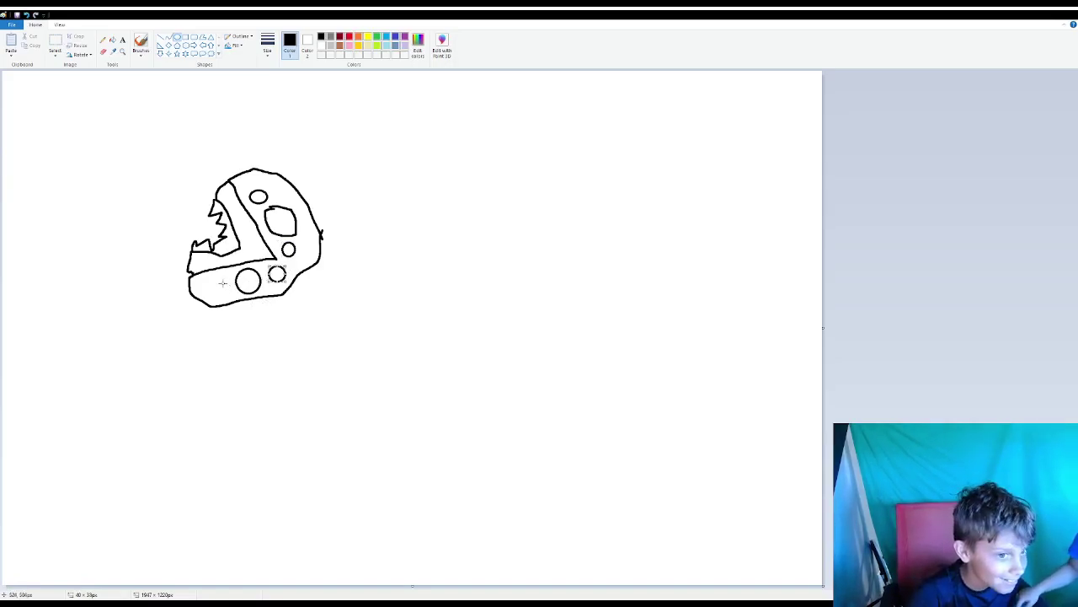
Draw a flat ellipse at the front of the lower jaw and erase the stray dot below the head
mouse_move(218, 281)
mouse_down()
mouse_move(223, 294)
mouse_move(203, 293)
mouse_up()
drag(204, 307, 201, 296)
click(216, 338)
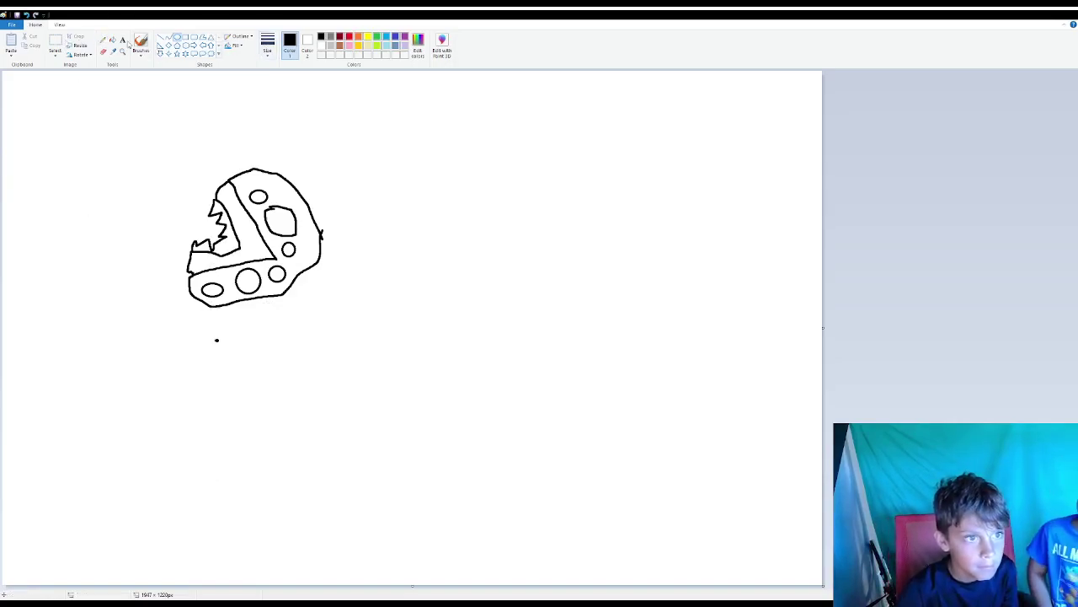
click(103, 51)
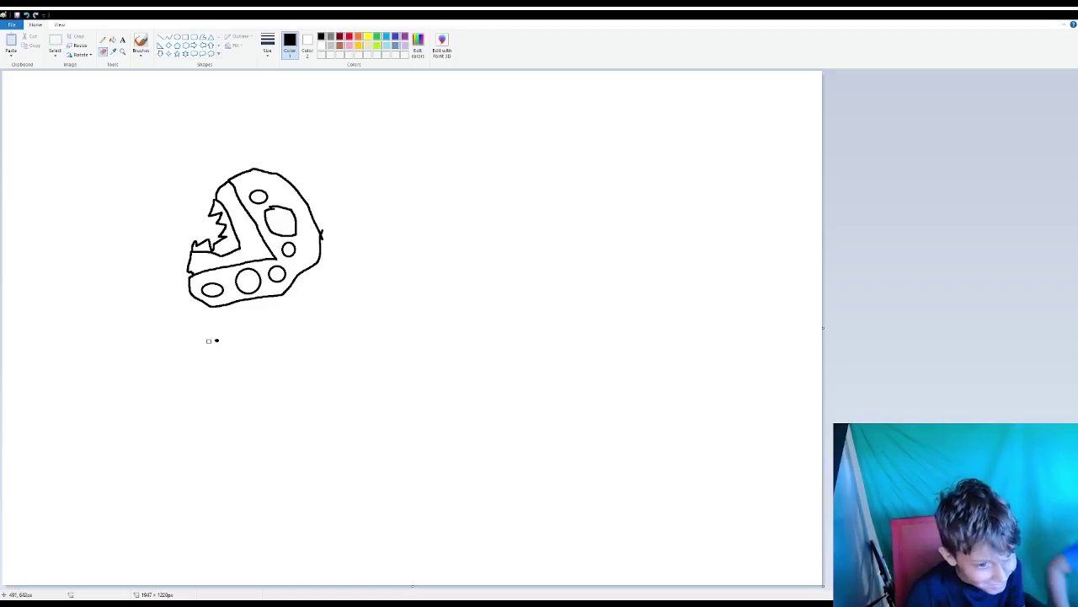
drag(208, 340, 218, 340)
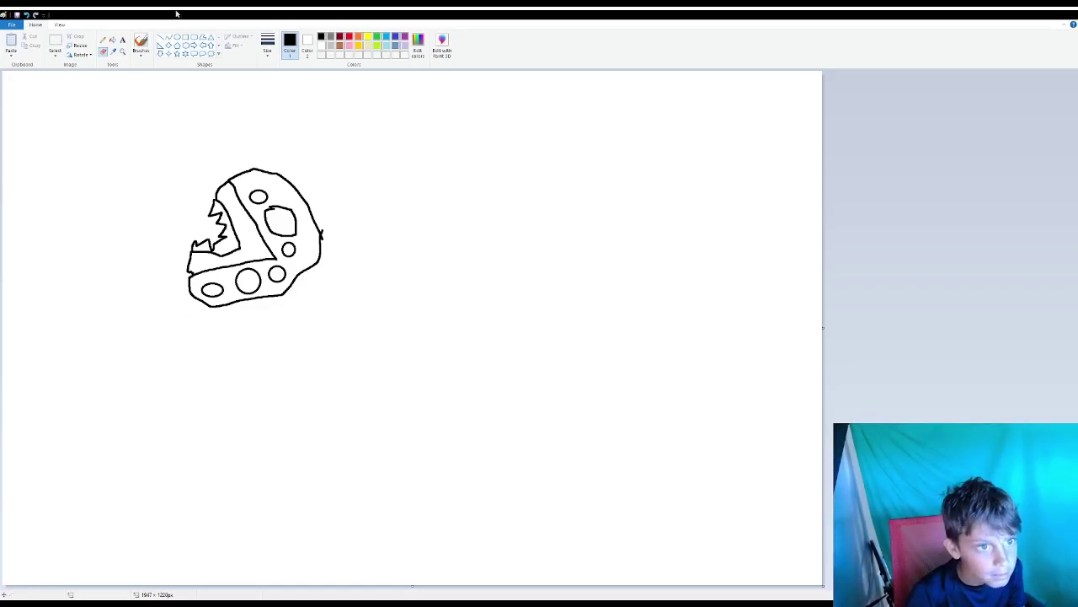
Fill the head's outer skin around the spots with red
click(348, 37)
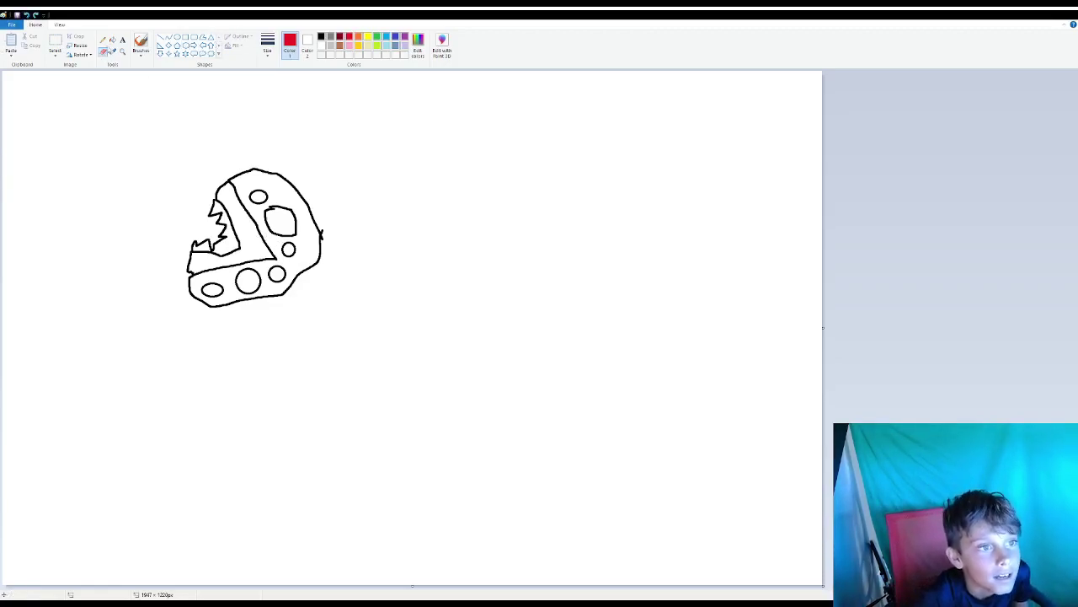
click(112, 39)
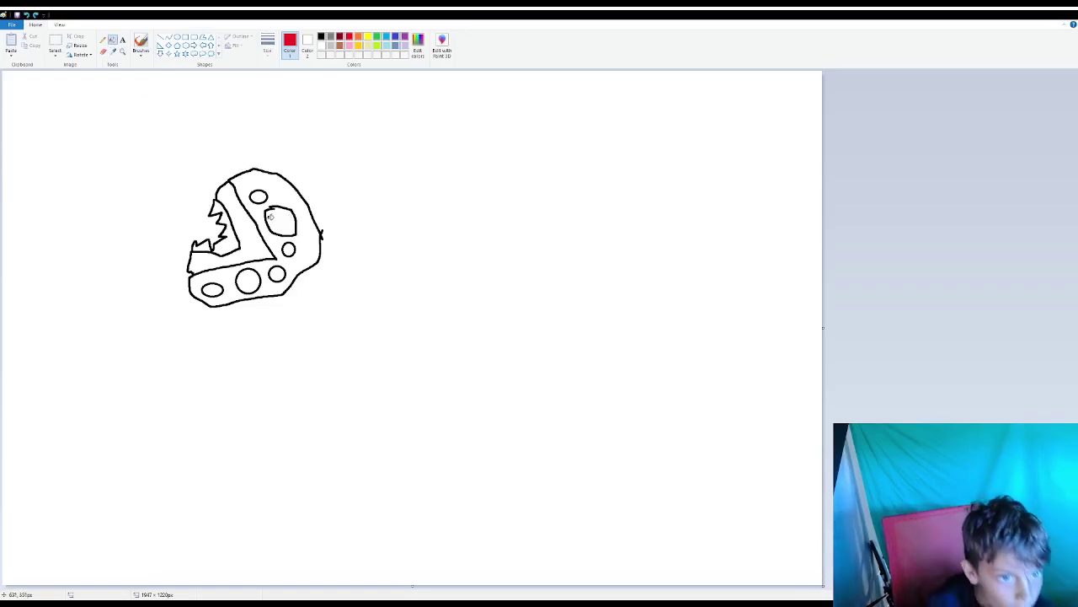
click(259, 211)
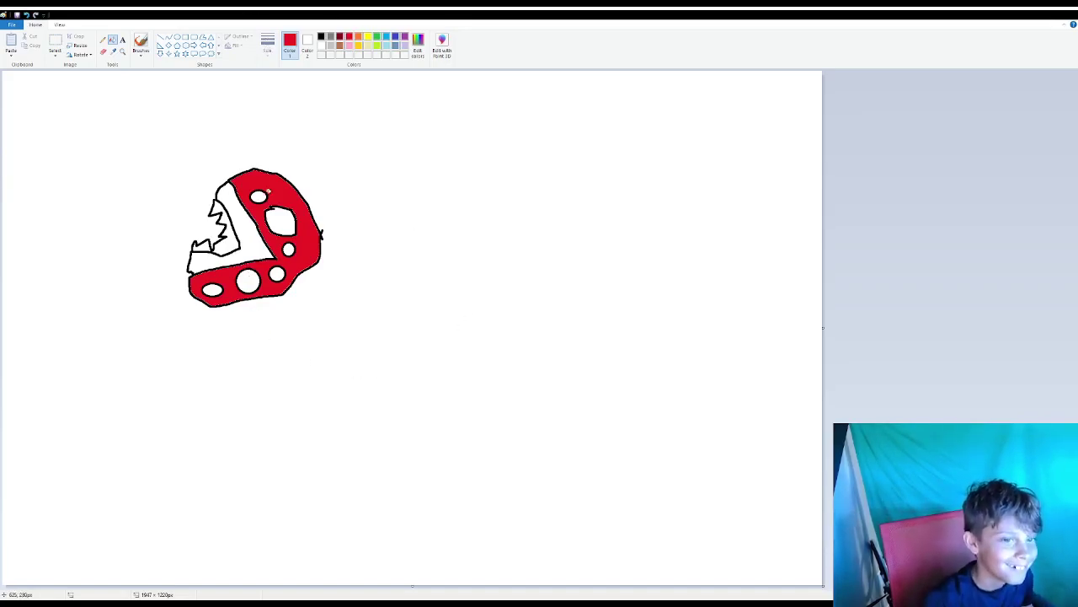
Brush two black stem lines from the back of the head downward, spreading apart toward the base
click(320, 39)
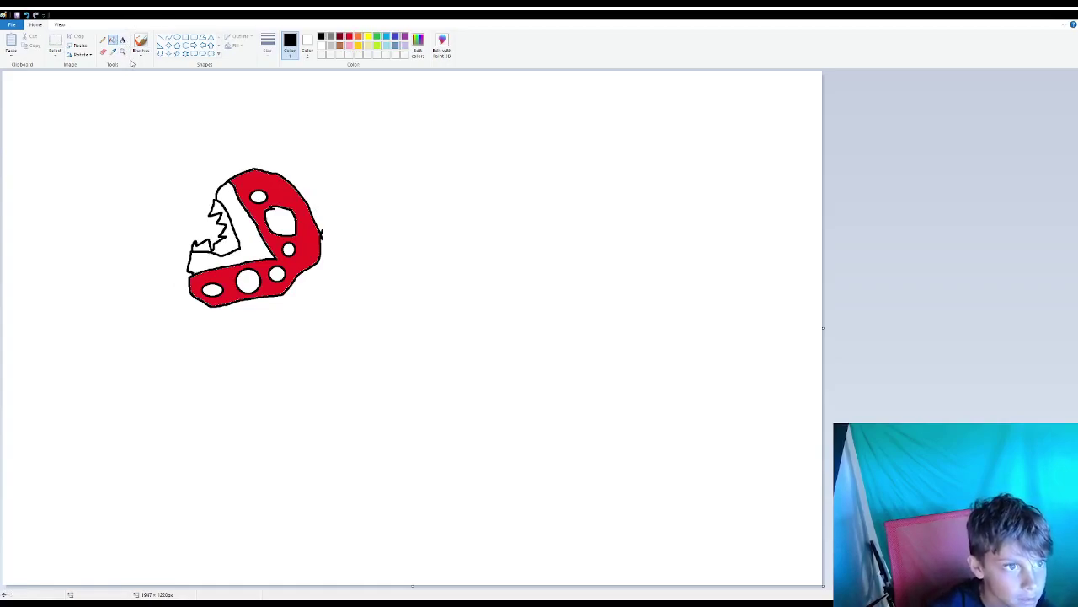
click(140, 42)
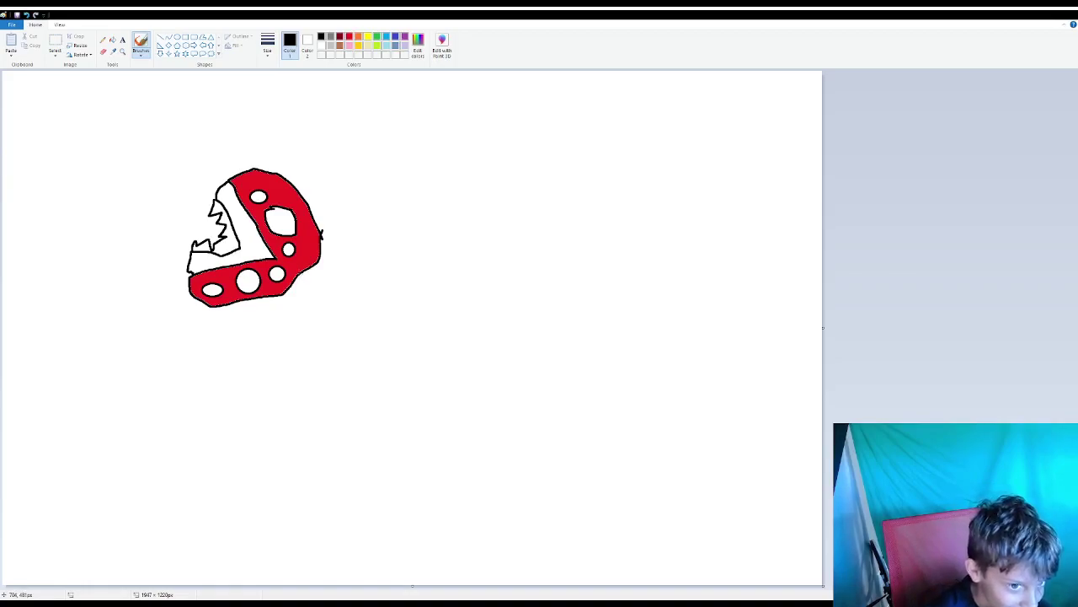
drag(298, 296, 298, 327)
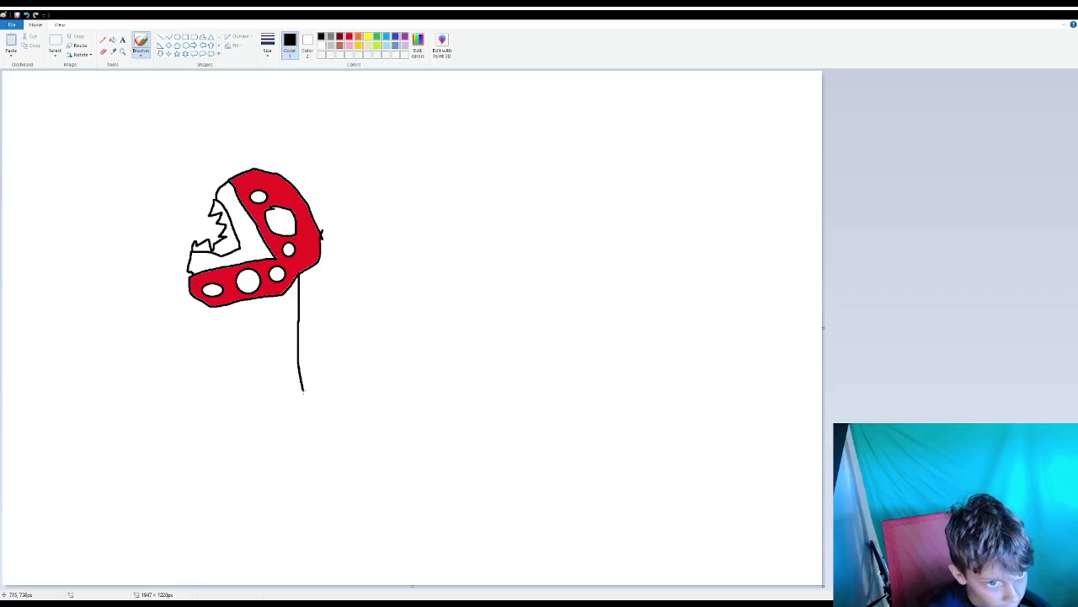
drag(304, 392, 316, 432)
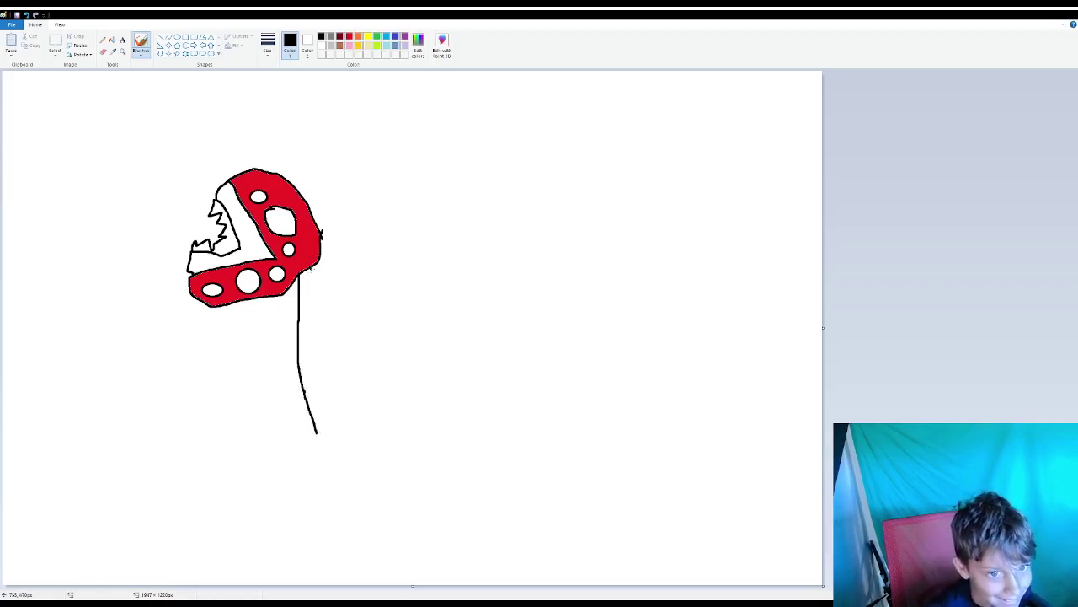
drag(310, 268, 364, 425)
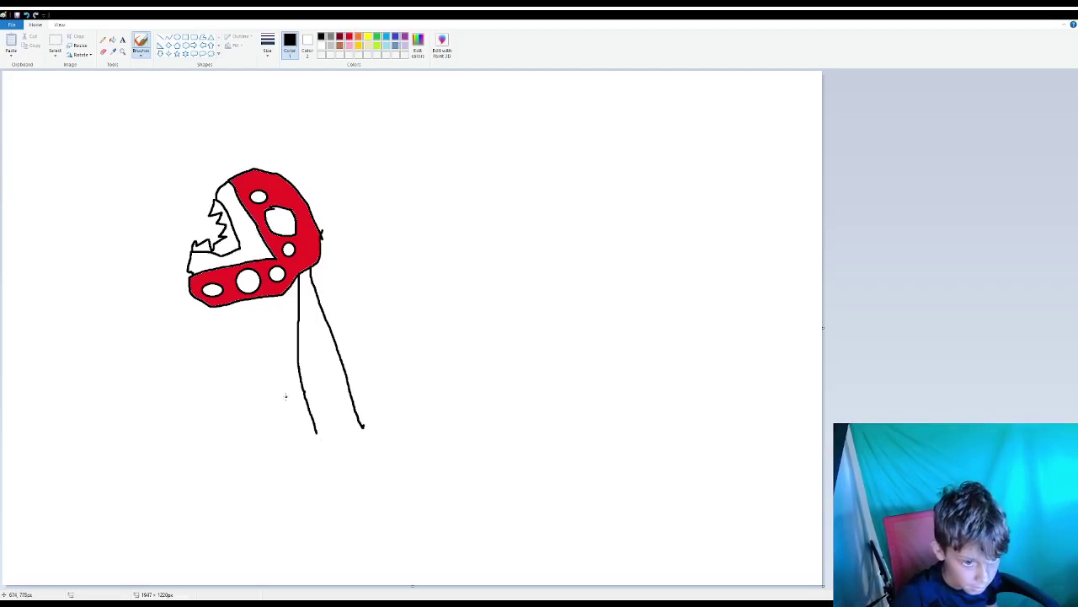
Brush a pointed leaf on each side of the stem and a large closed block-shaped base beneath it
mouse_move(289, 369)
mouse_down()
mouse_move(268, 382)
mouse_move(286, 390)
mouse_up()
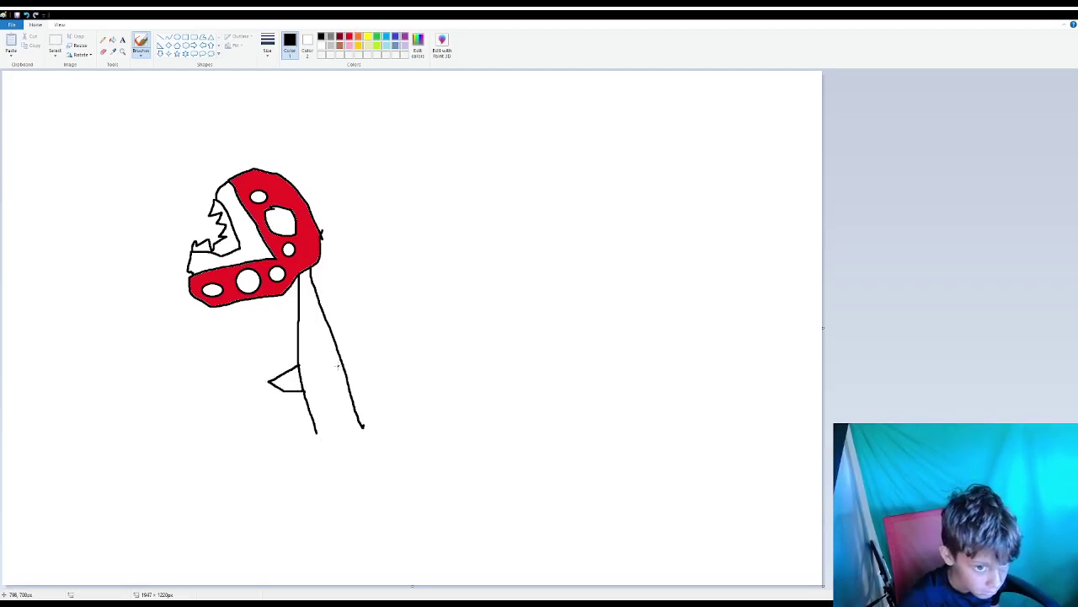
mouse_move(340, 354)
mouse_down()
mouse_move(369, 394)
mouse_move(354, 400)
mouse_up()
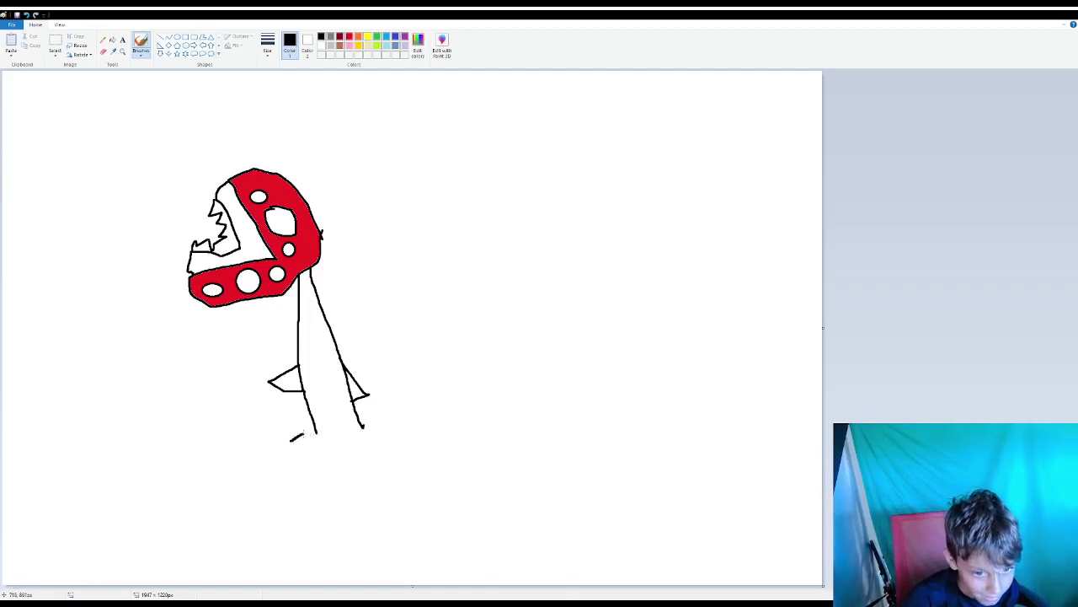
mouse_move(304, 433)
mouse_down()
mouse_move(422, 429)
mouse_move(459, 551)
mouse_move(312, 554)
mouse_move(280, 527)
mouse_move(269, 468)
mouse_move(283, 439)
mouse_up()
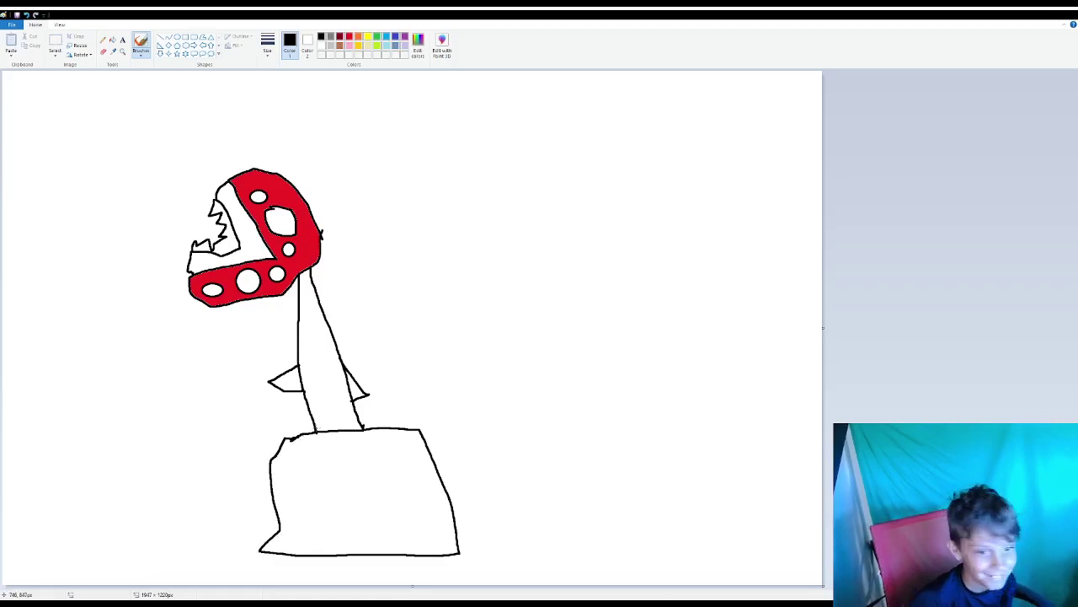
Fill the block-shaped base and the stem with green
click(378, 38)
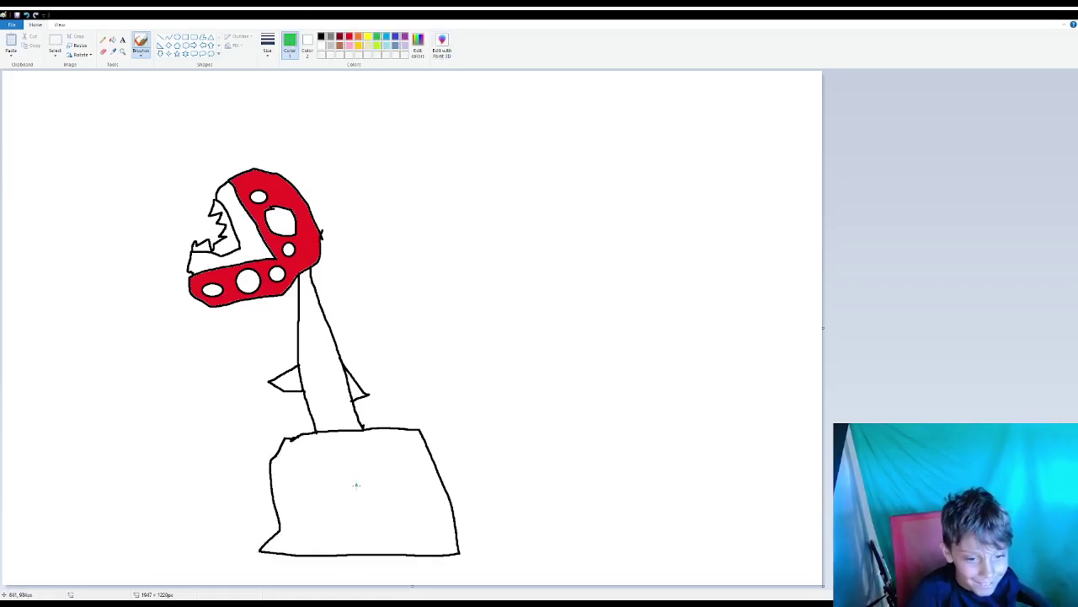
click(112, 39)
click(315, 441)
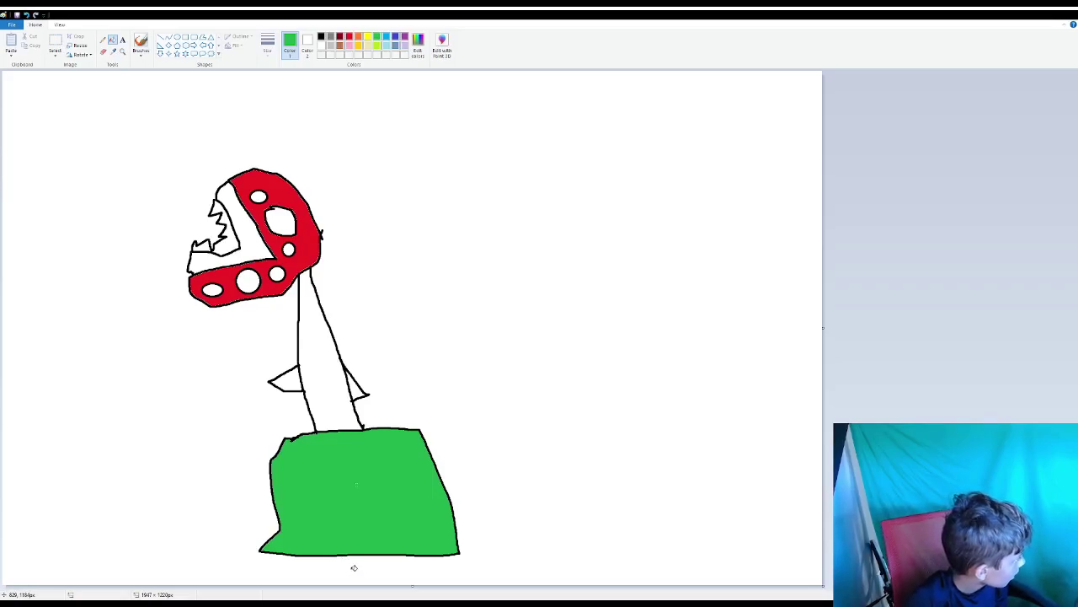
click(319, 369)
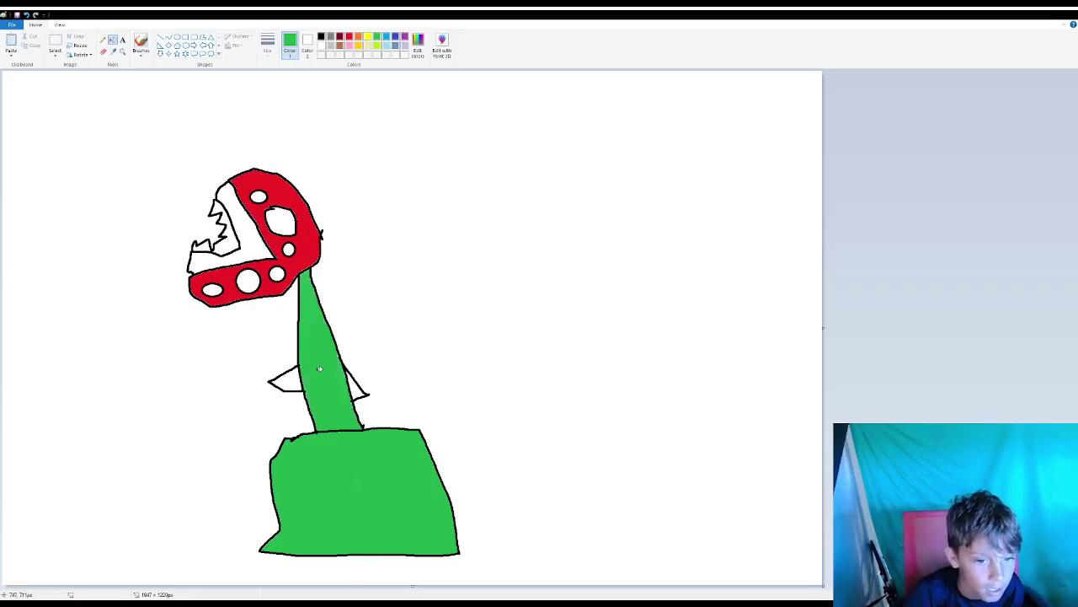
Fill both leaves with green, undoing the fill that lands on the black outline
click(294, 376)
click(362, 396)
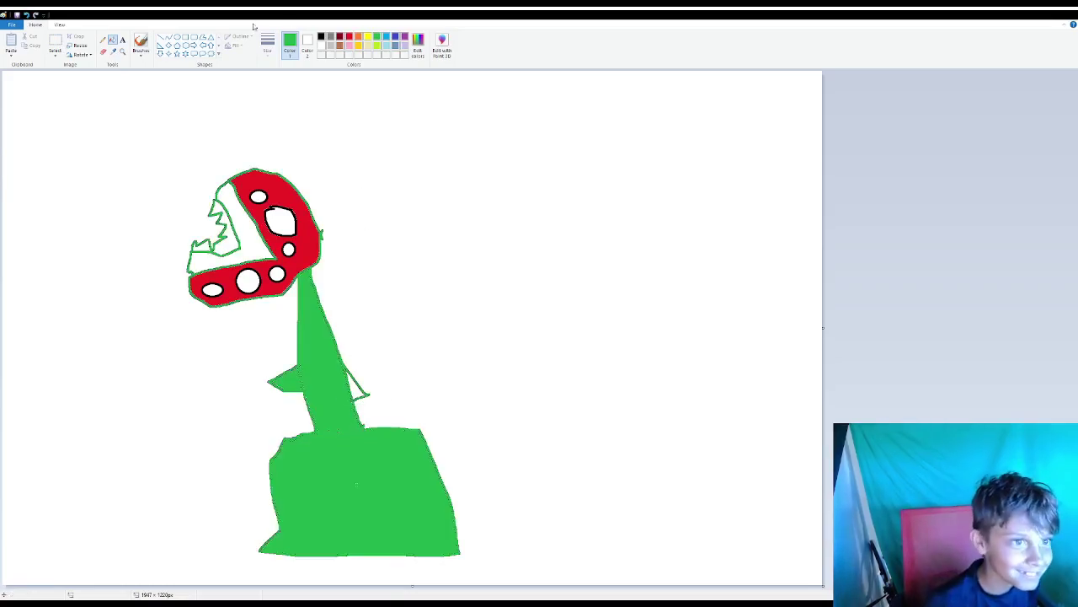
click(26, 15)
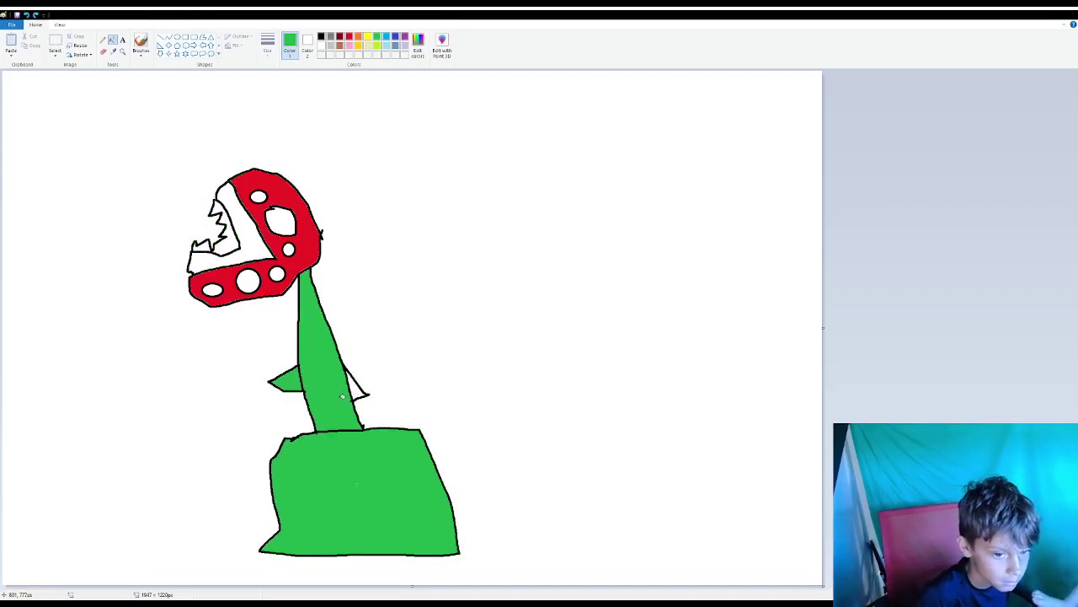
click(352, 386)
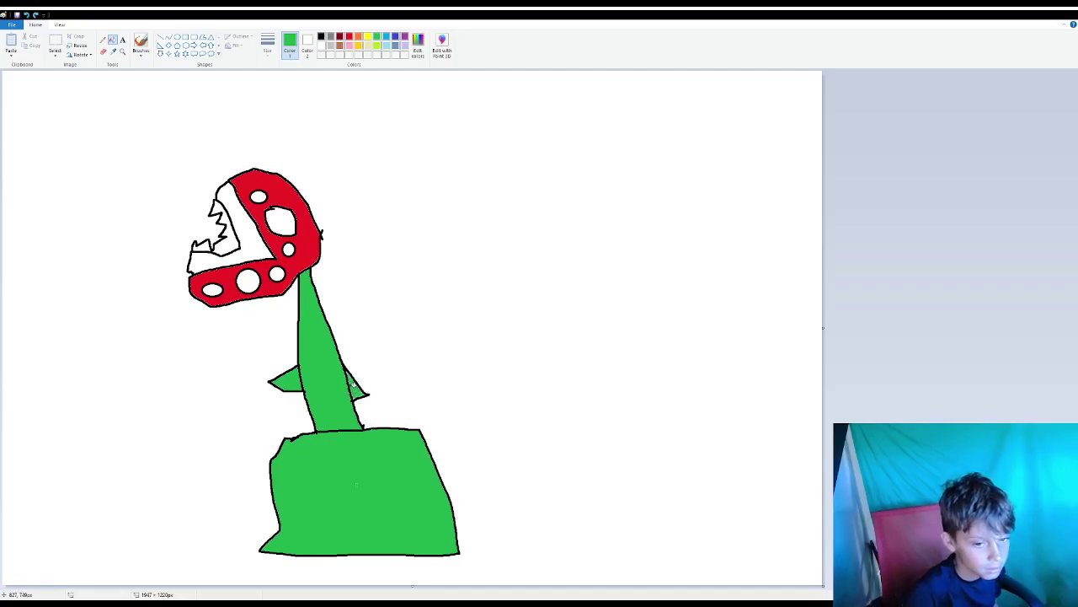
Set the drawing colour to black and undo the whole plant drawing back to a blank canvas
click(321, 37)
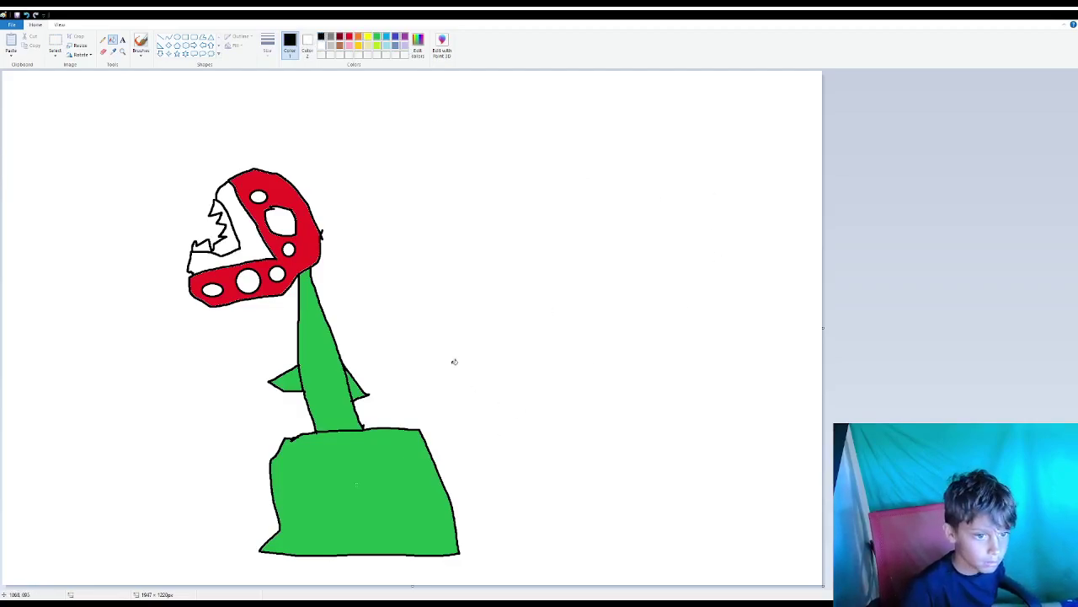
click(27, 15)
click(27, 15)
click(26, 16)
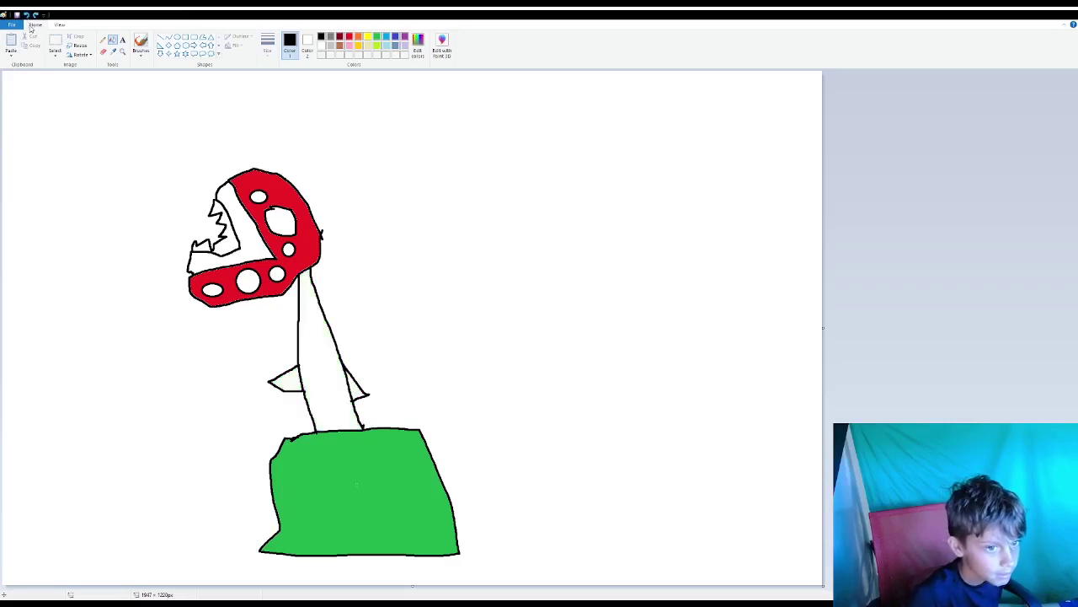
double_click(30, 27)
click(27, 15)
click(27, 15)
click(27, 16)
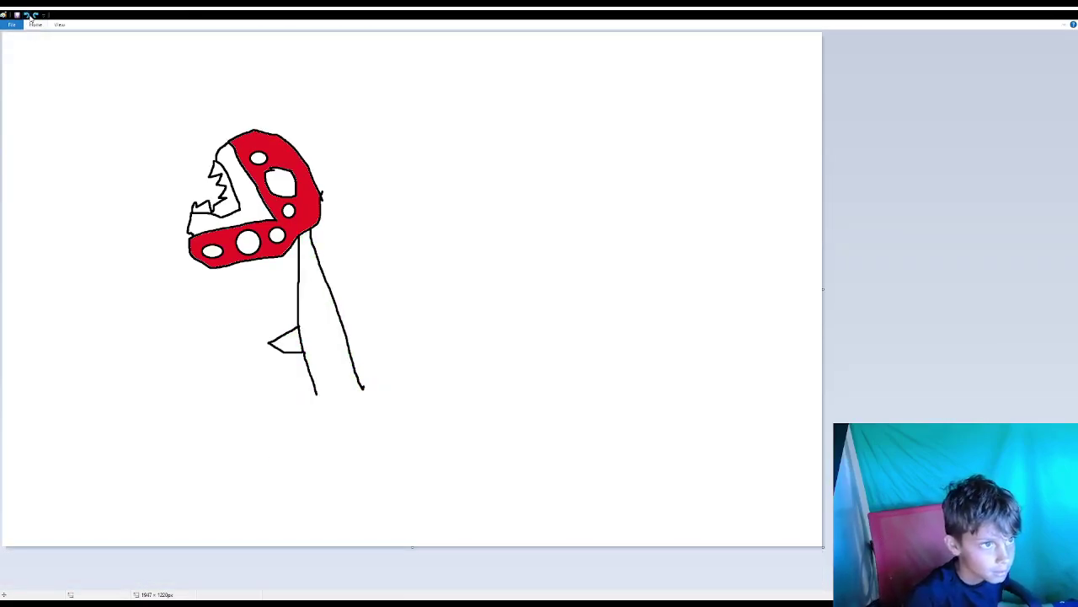
click(27, 15)
click(27, 15)
click(27, 15)
click(27, 15)
click(27, 15)
click(27, 15)
click(27, 15)
click(27, 15)
click(27, 16)
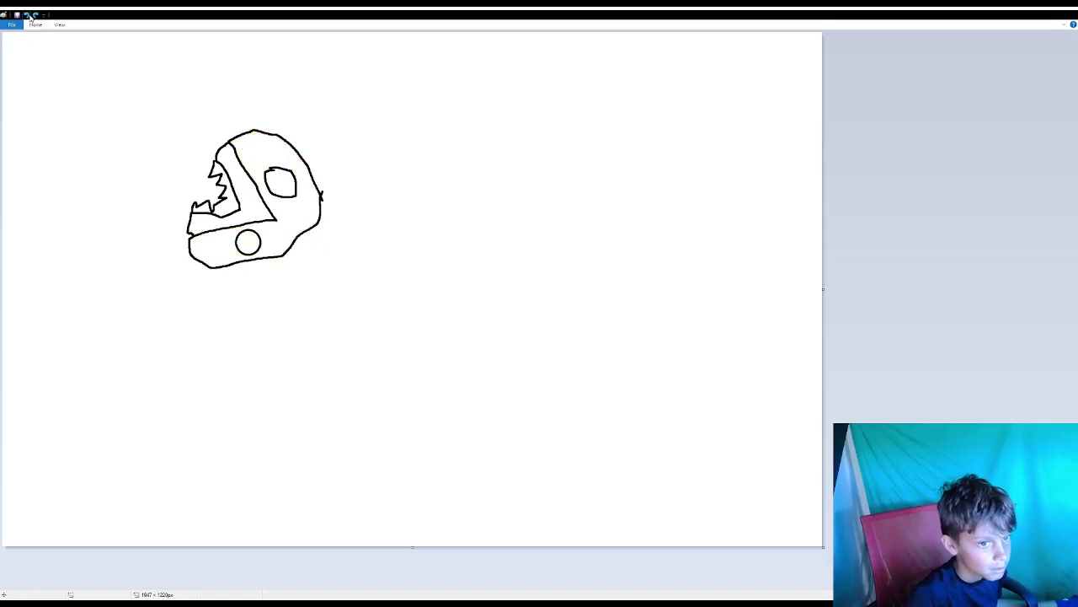
click(27, 15)
click(27, 15)
click(27, 15)
click(27, 15)
click(27, 15)
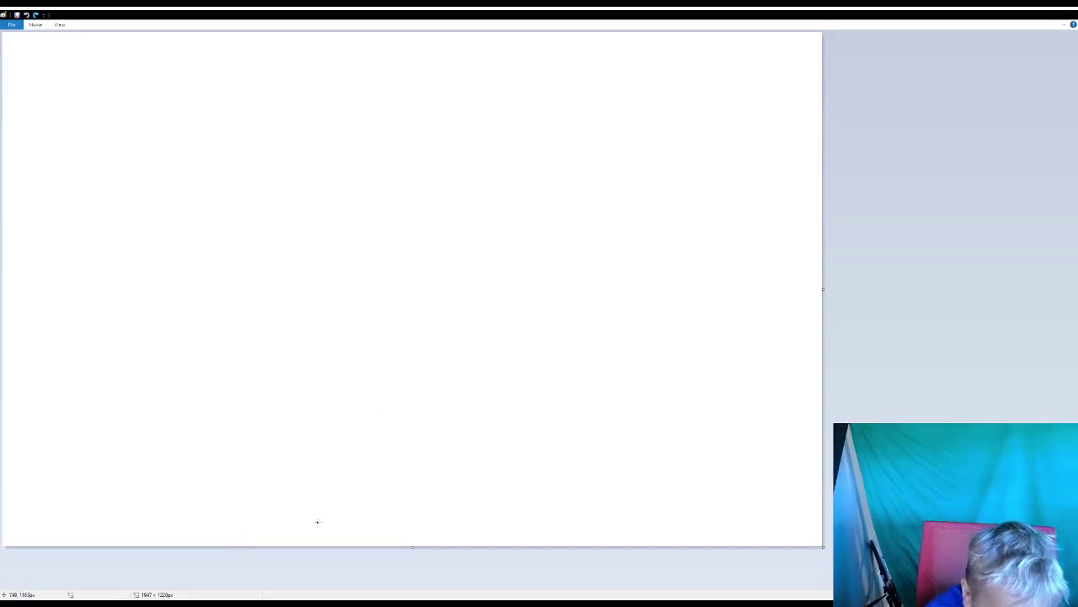
Brush the curved lower line of a long-necked creature in black and undo a trial of its back line
mouse_move(364, 528)
mouse_down()
mouse_move(293, 517)
mouse_move(226, 490)
mouse_move(217, 324)
mouse_move(198, 286)
mouse_move(123, 262)
mouse_move(102, 273)
mouse_move(81, 310)
mouse_up()
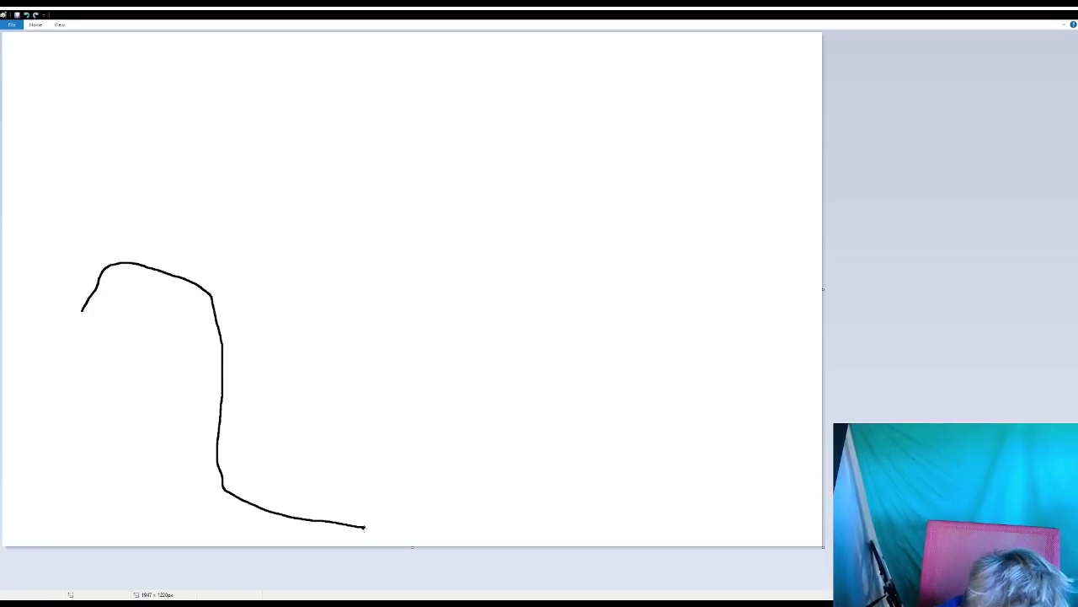
mouse_move(364, 528)
mouse_down()
mouse_move(311, 454)
mouse_move(300, 405)
mouse_move(325, 340)
mouse_move(308, 287)
mouse_move(257, 242)
mouse_up()
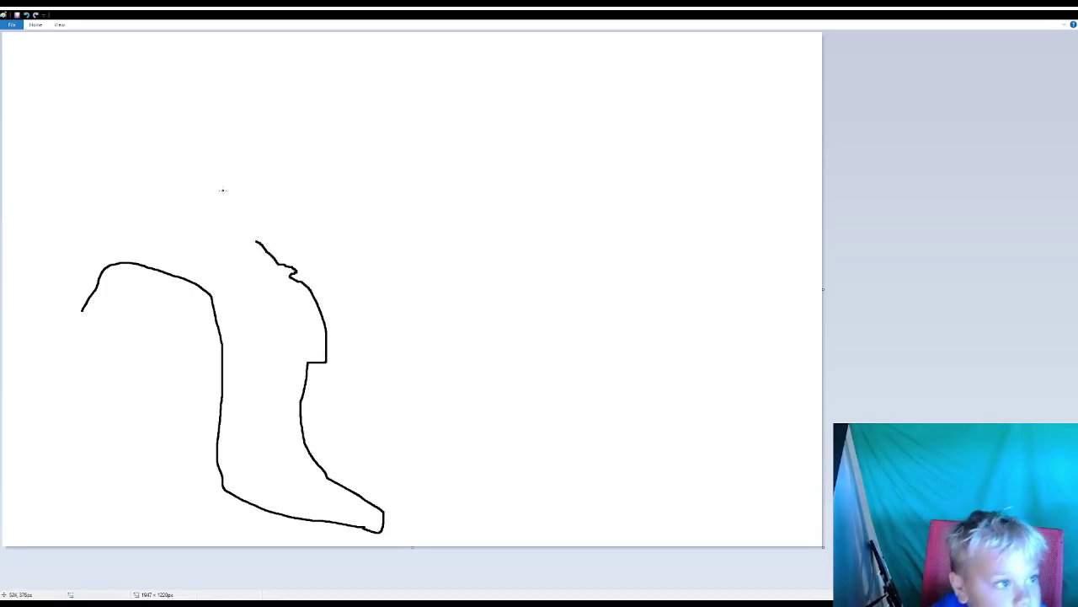
click(28, 15)
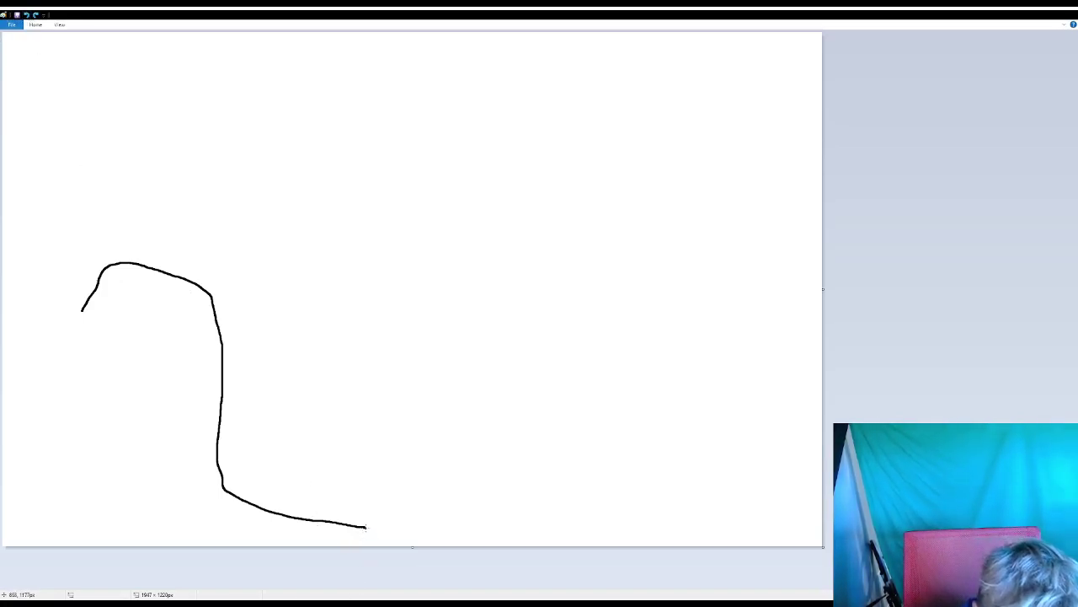
Brush the creature's back line from the base up to the upper jaw and outline a closed lip on each jaw
mouse_move(364, 527)
mouse_down()
mouse_move(303, 354)
mouse_move(242, 247)
mouse_move(200, 234)
mouse_move(151, 242)
mouse_up()
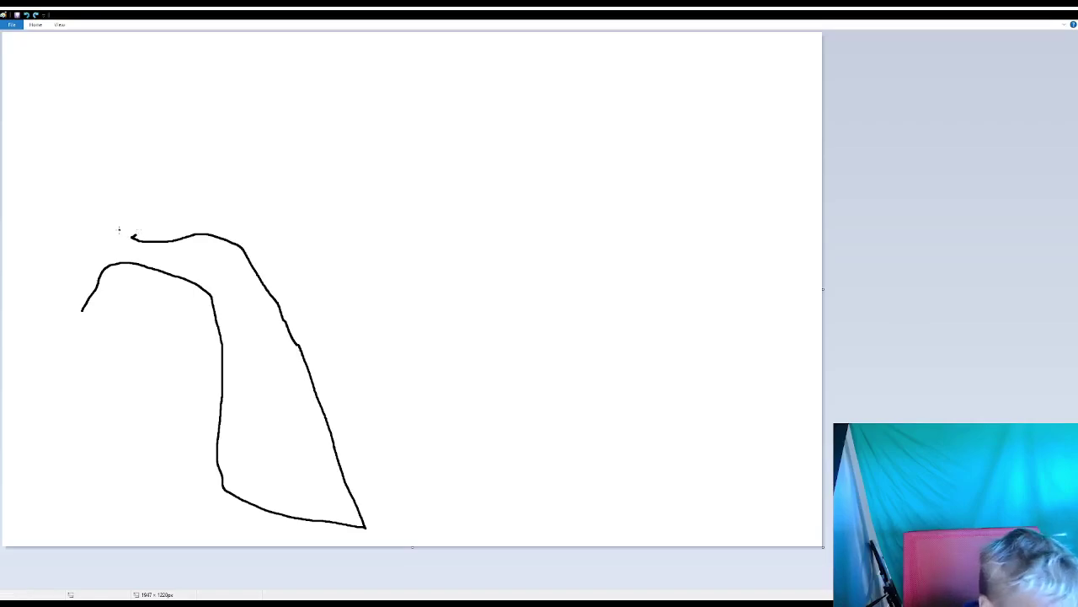
mouse_move(133, 238)
mouse_down()
mouse_move(63, 211)
mouse_move(59, 183)
mouse_move(18, 177)
mouse_up()
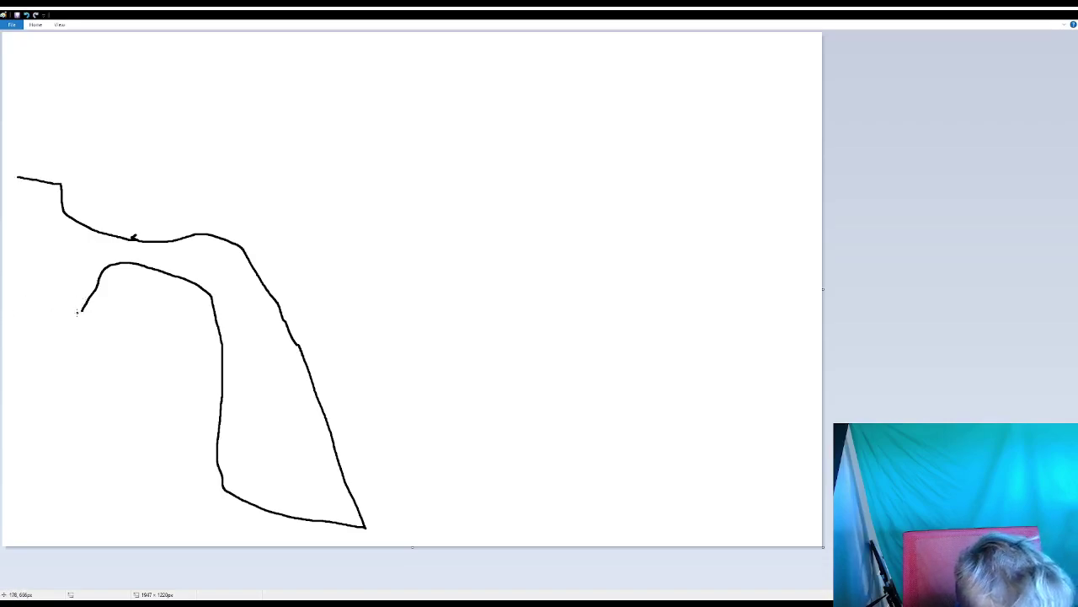
mouse_move(82, 310)
mouse_down()
mouse_move(31, 304)
mouse_move(26, 279)
mouse_move(94, 292)
mouse_up()
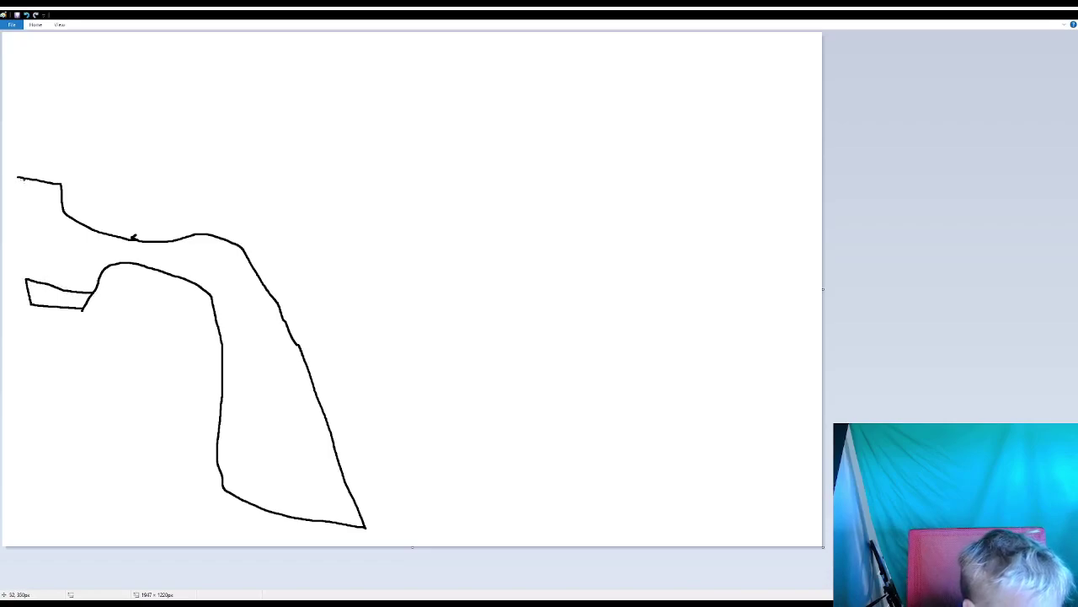
drag(17, 177, 54, 194)
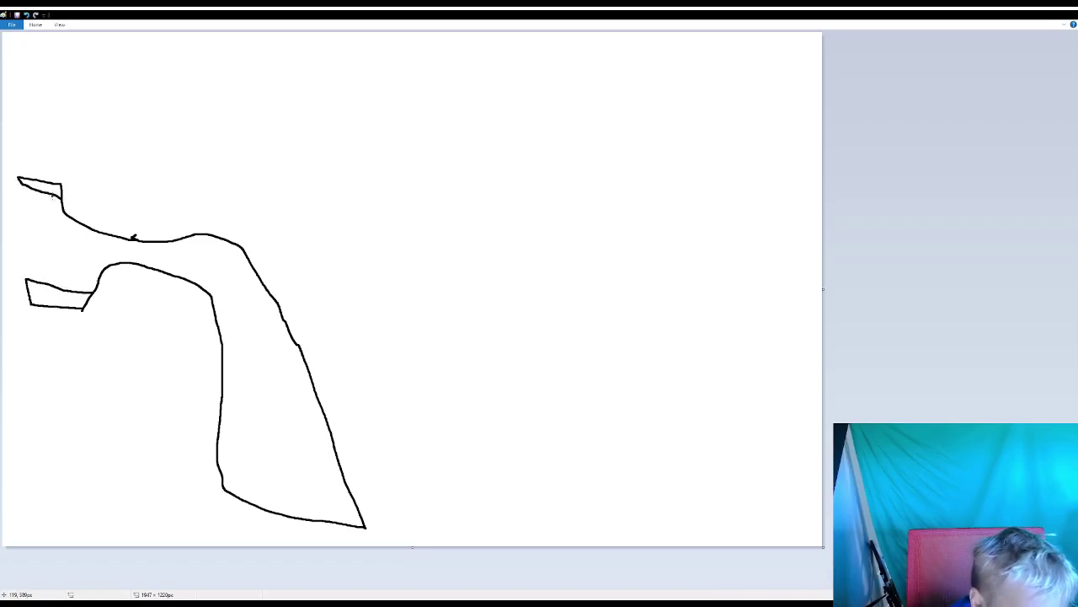